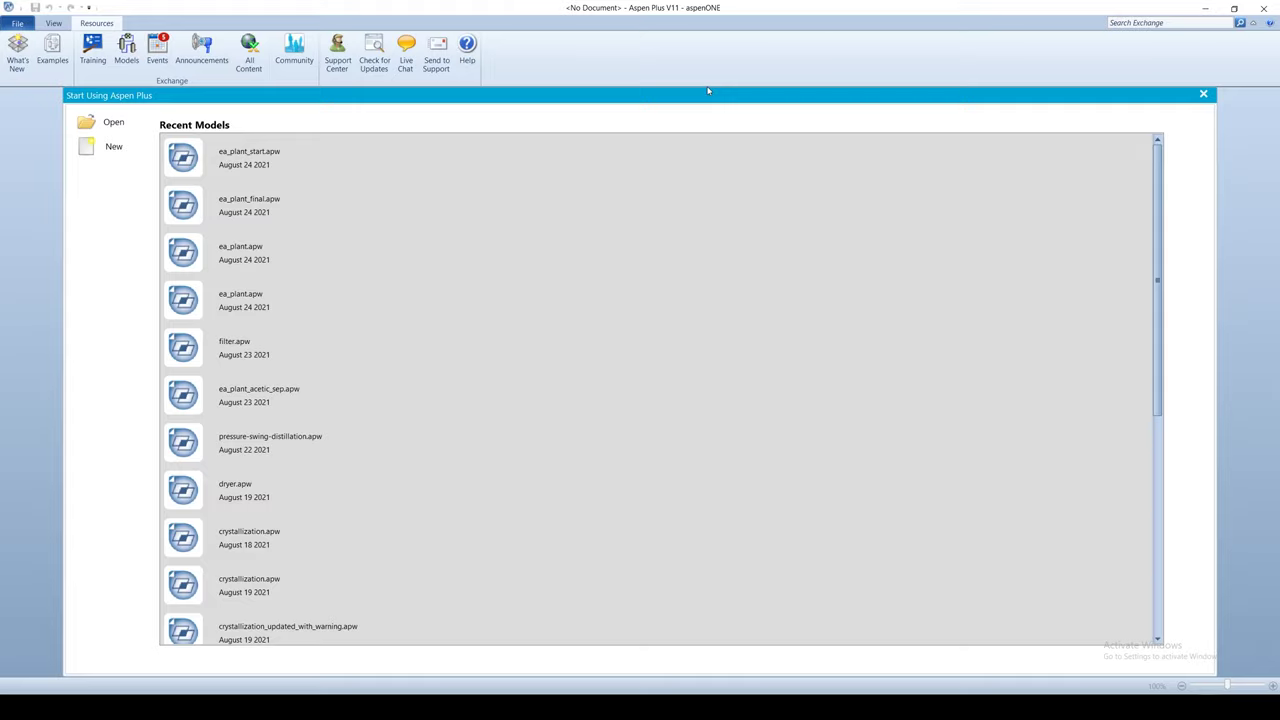
Step: Open the ea_plant_start.apw model and add a RadFrac column beside the reactor, fed by the EFFLUENT stream
left_click(277, 158)
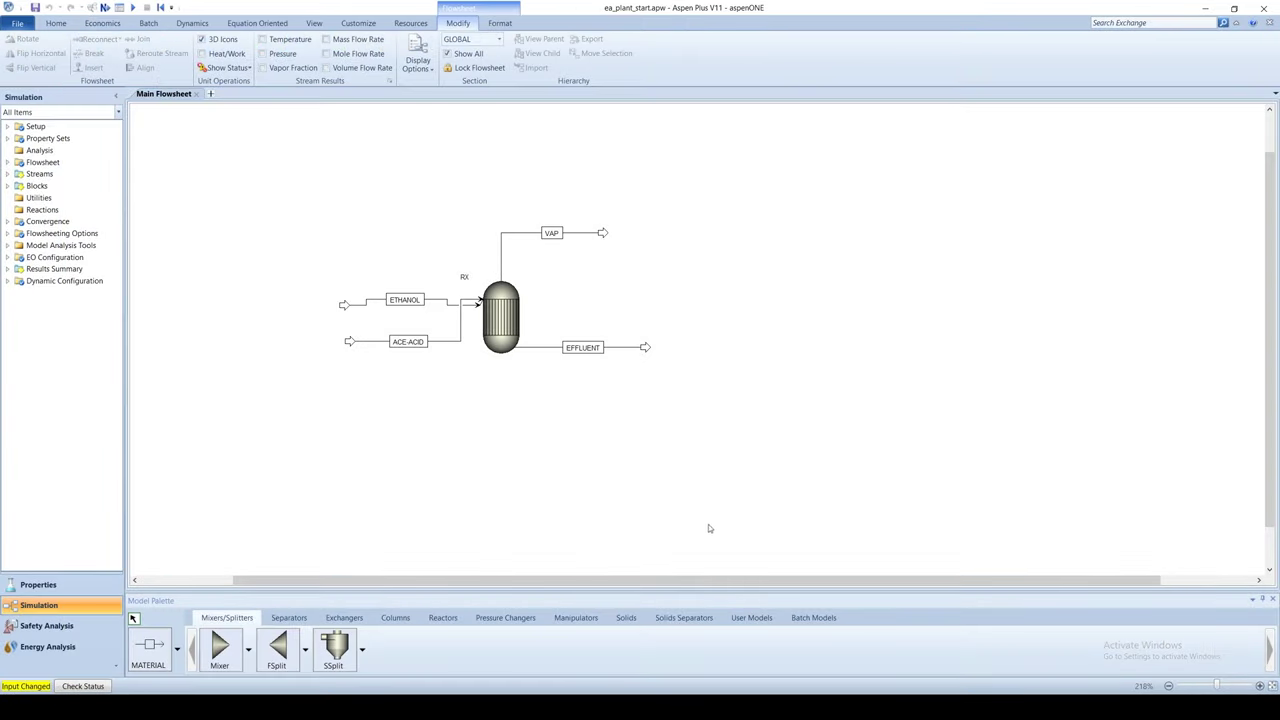
left_click(395, 617)
left_click(333, 648)
left_click(719, 283)
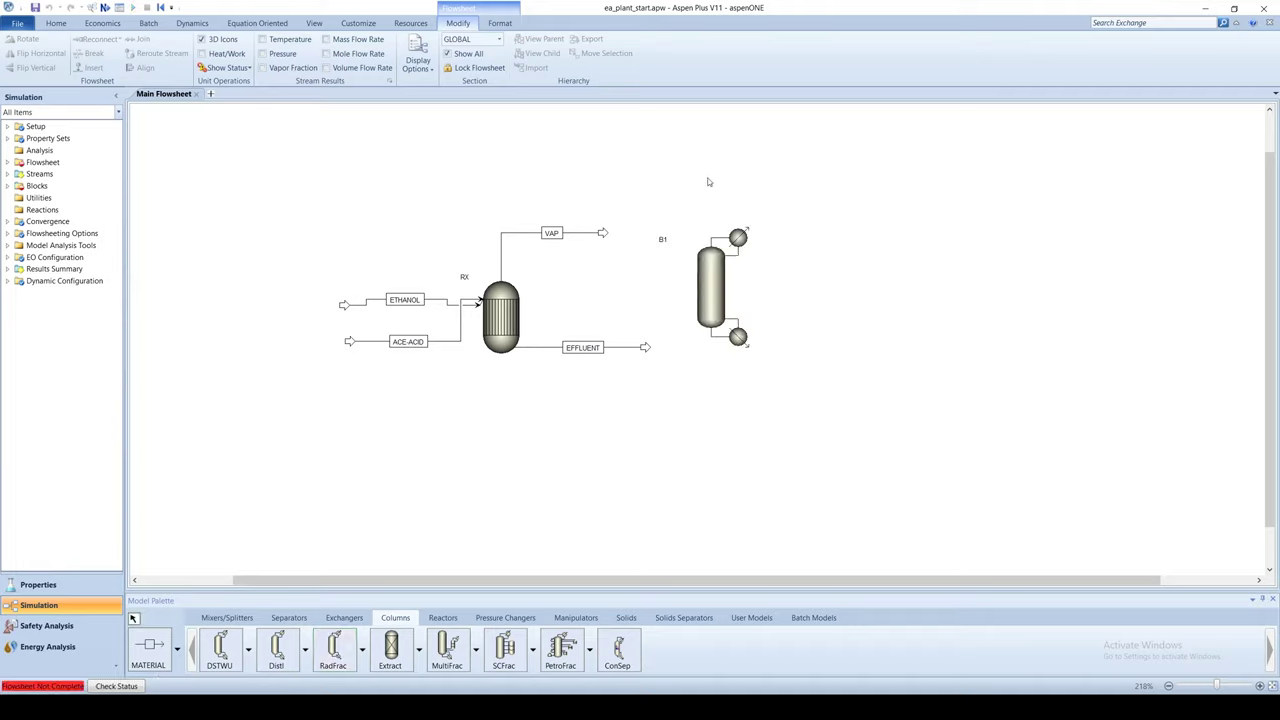
left_click_drag(645, 347, 697, 287)
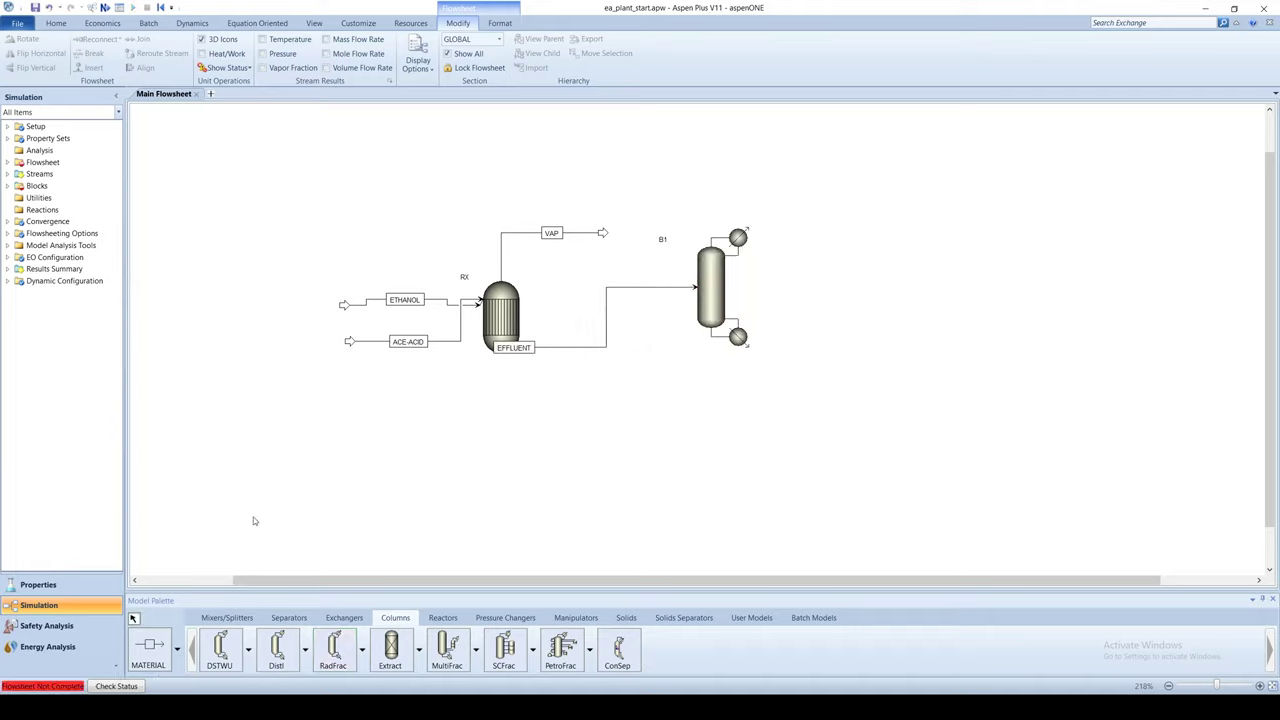
left_click_drag(535, 352, 576, 352)
Step: Draw material product streams from the column's bottoms and liquid distillate outlets, straightening the bottoms line
left_click(148, 648)
left_click(746, 337)
left_click(848, 347)
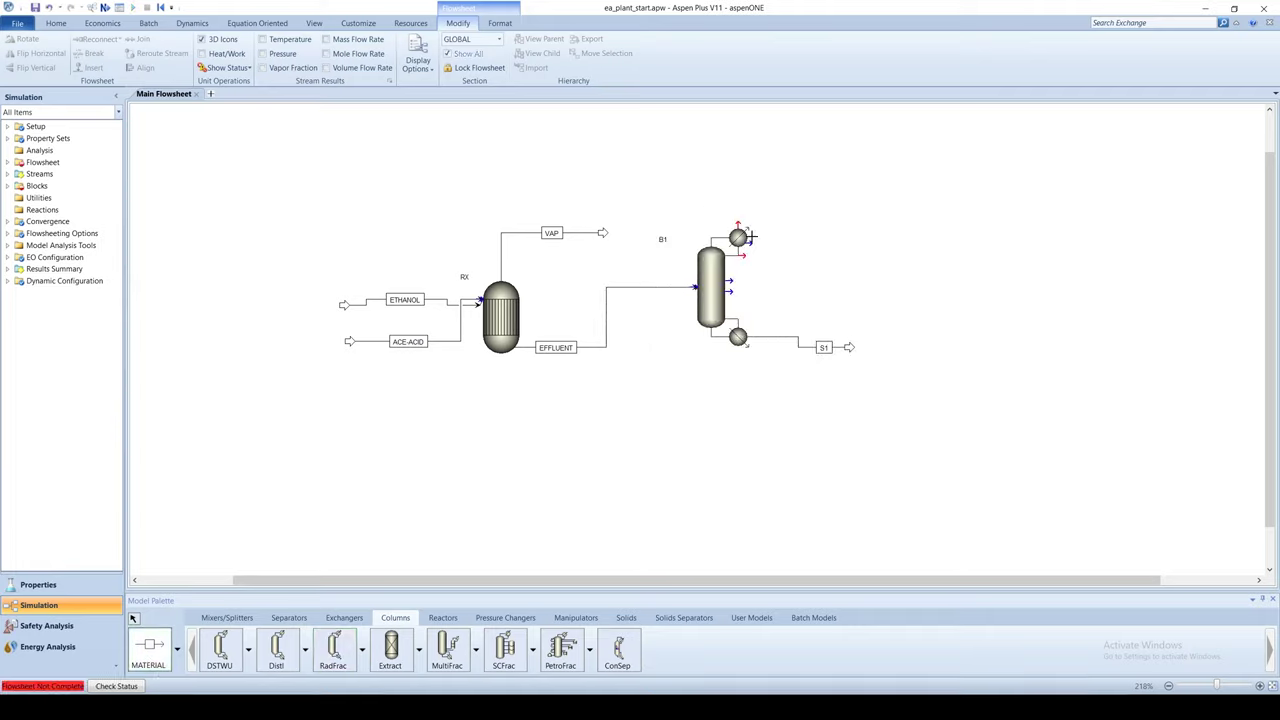
left_click(740, 255)
left_click(818, 256)
key("Escape")
left_click_drag(824, 347, 824, 337)
Step: Rename the distillate stream TERN, the bottoms stream AA and the column block AA-SEP
double_click(798, 256)
type("TERN")
double_click(823, 337)
type("AA")
double_click(663, 239)
type("AA-SEP")
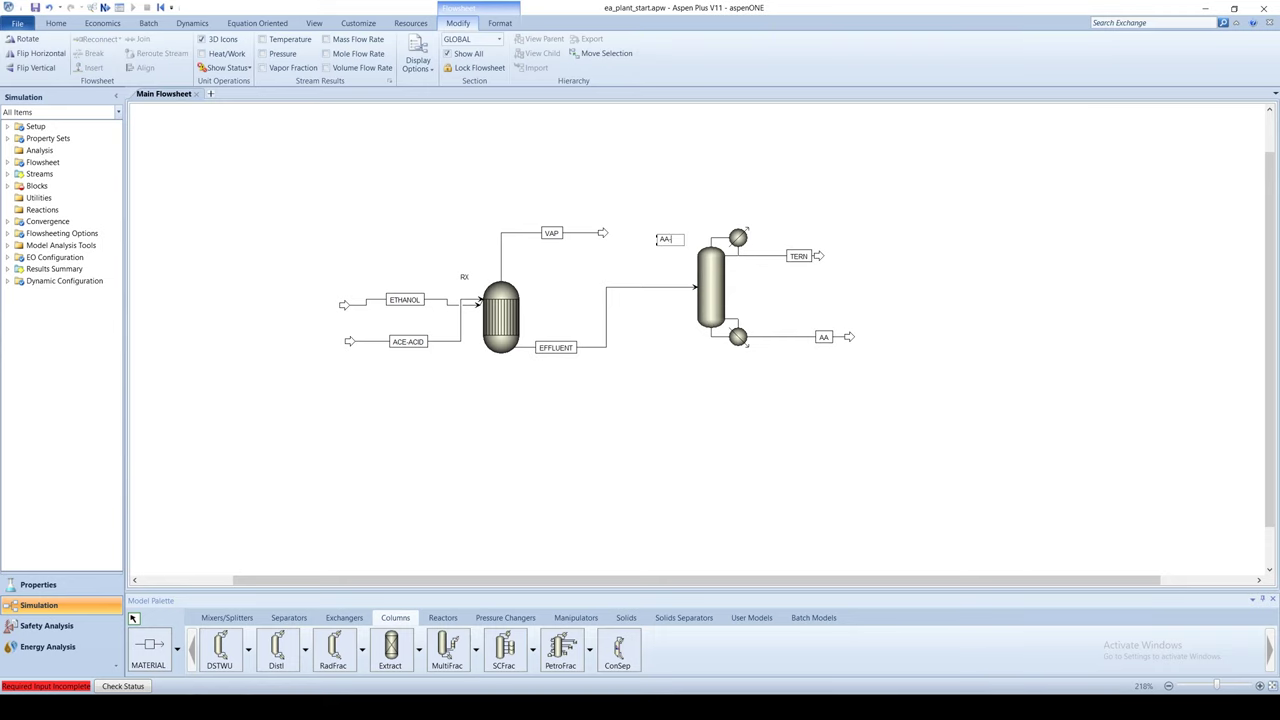
Step: Configure the AA-SEP column with 10 stages and a total condenser
left_click(716, 281)
double_click(717, 283)
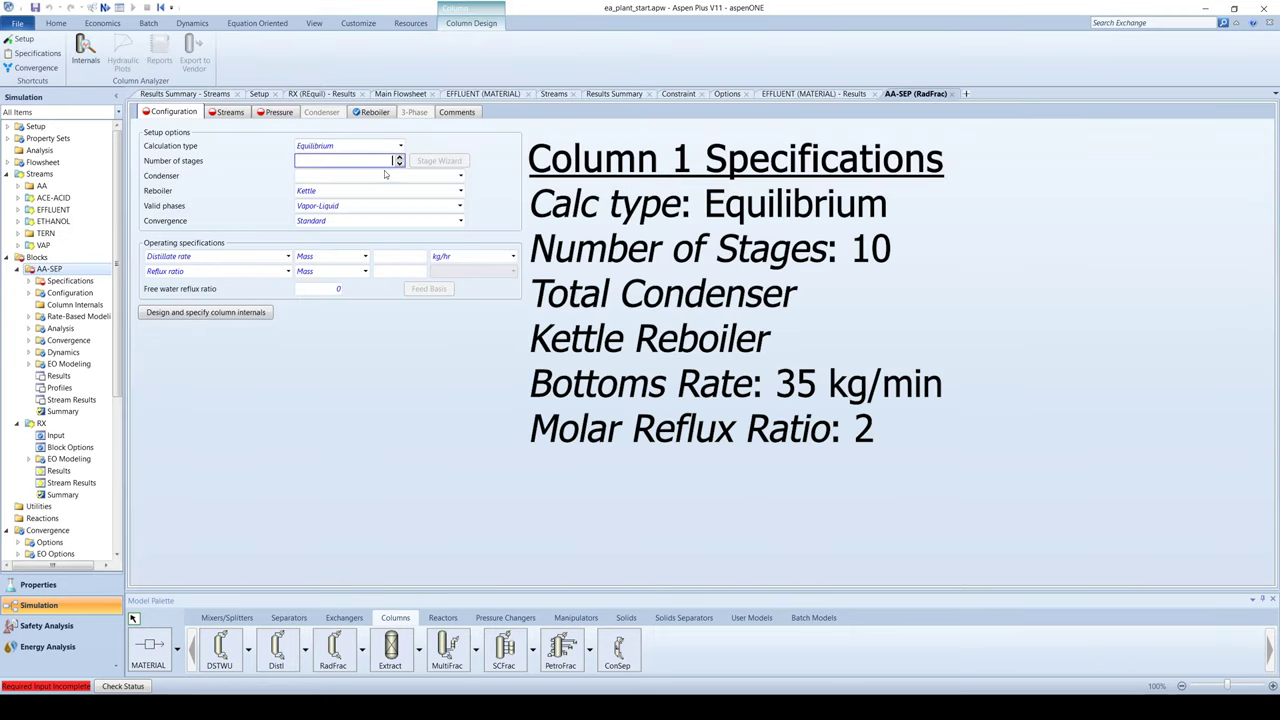
left_click(672, 155)
left_click(460, 176)
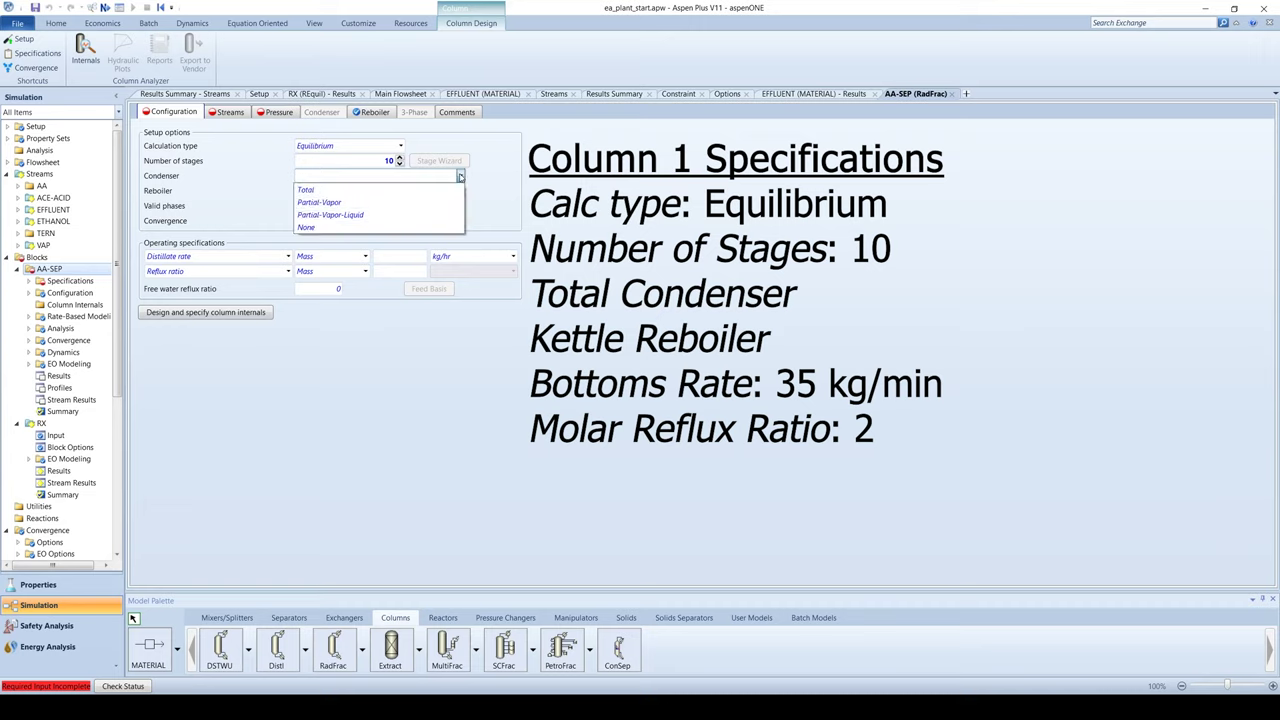
left_click(452, 190)
Step: Specify the column's bottoms rate as 35 kg/min on a mass basis
left_click(288, 256)
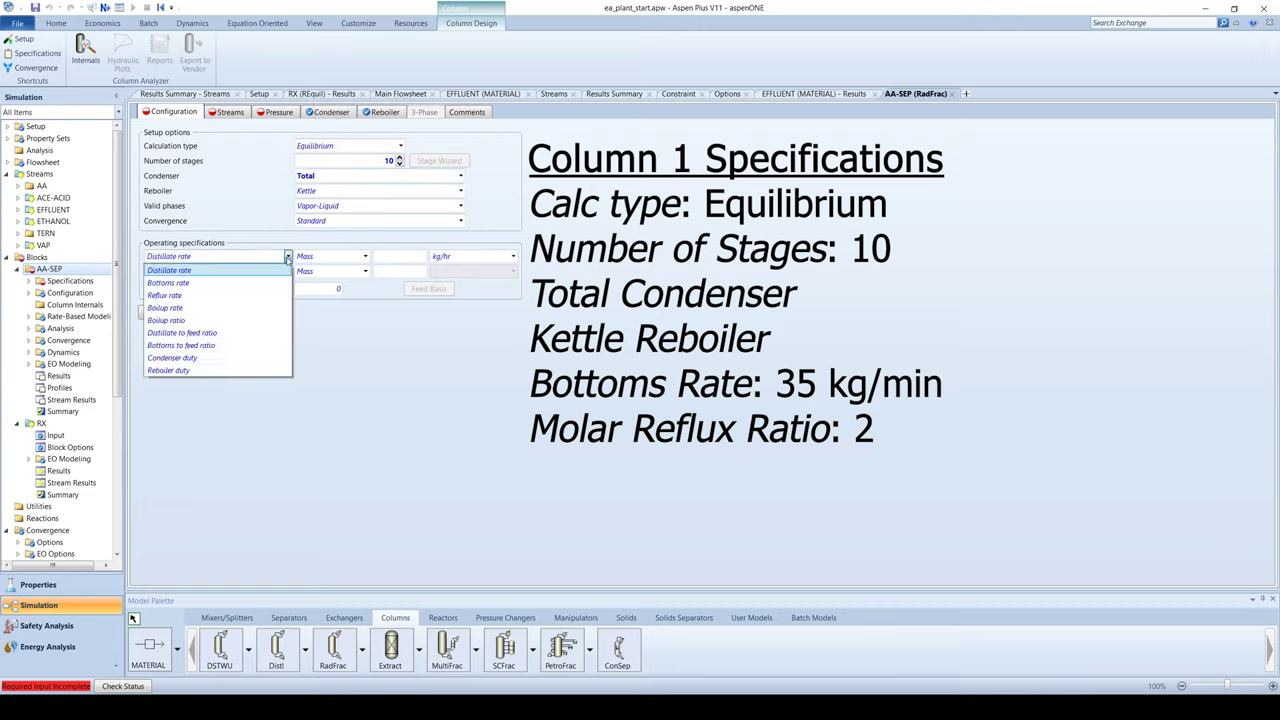
left_click(249, 283)
left_click(513, 256)
left_click(465, 400)
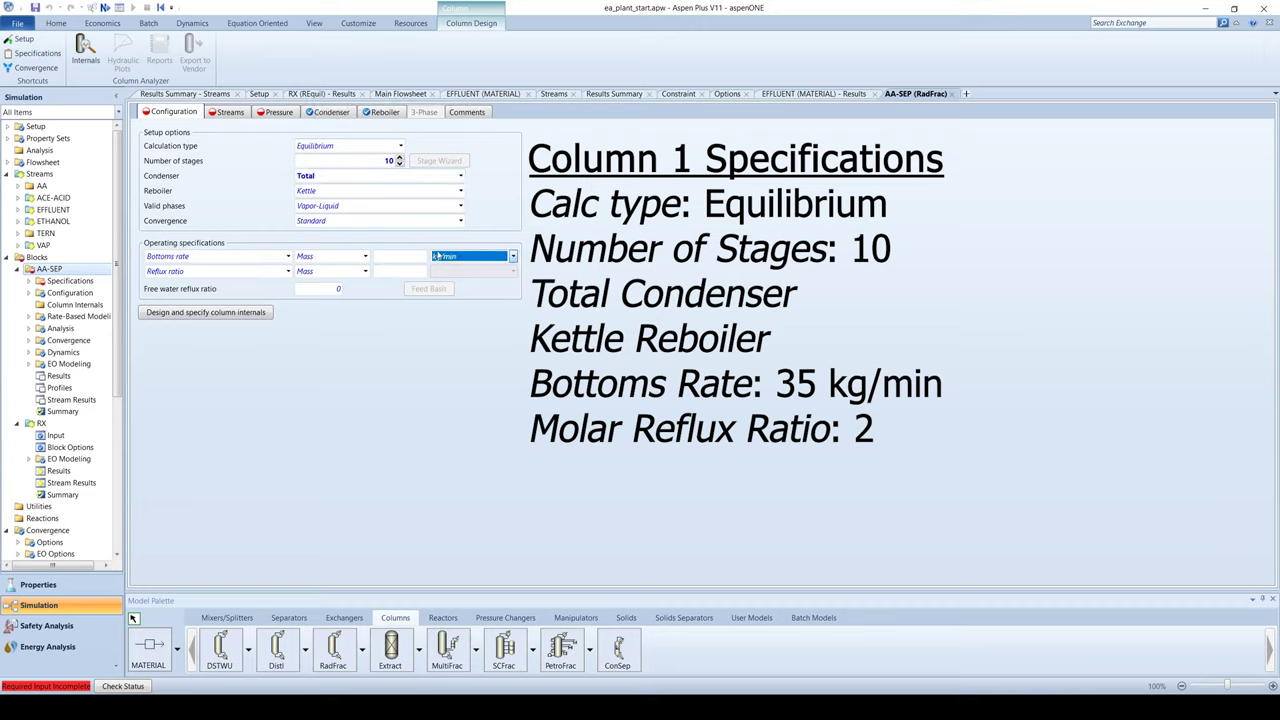
left_click(398, 257)
type("35")
key("Return")
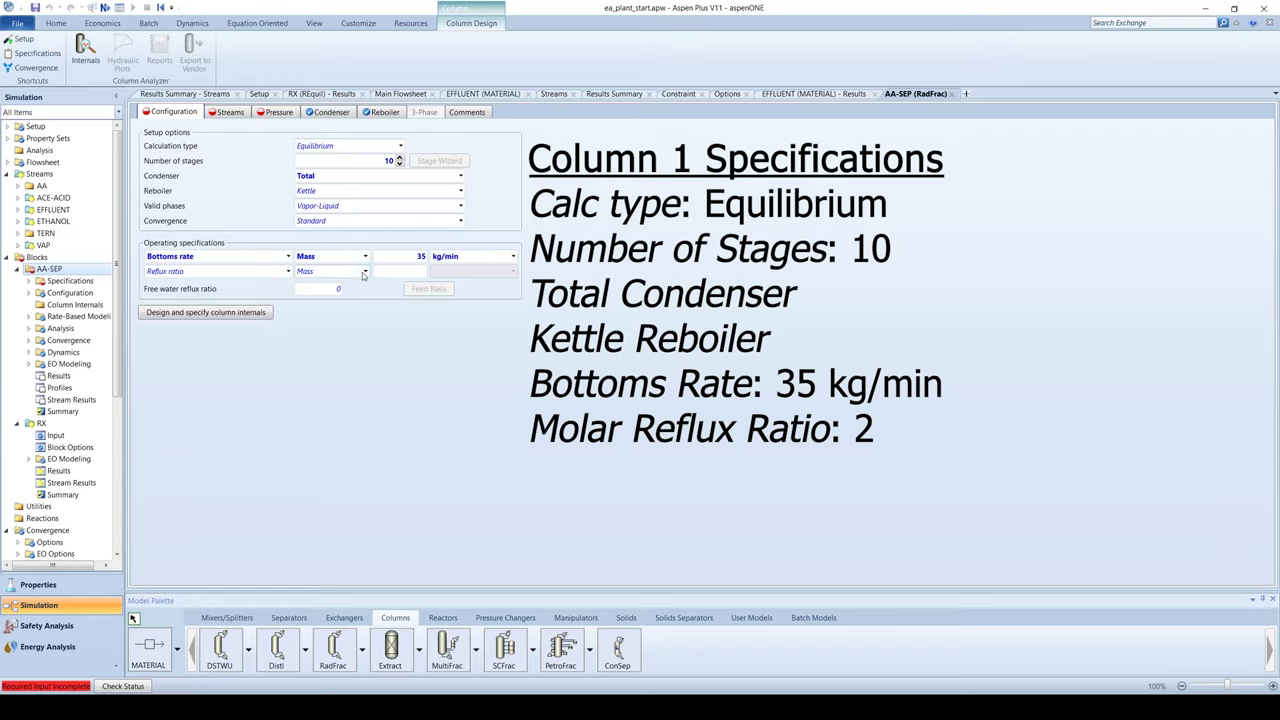
Step: Set the column's reflux ratio to 2 on a mole basis
left_click(365, 271)
left_click(330, 283)
left_click(400, 271)
type("2")
key("Return")
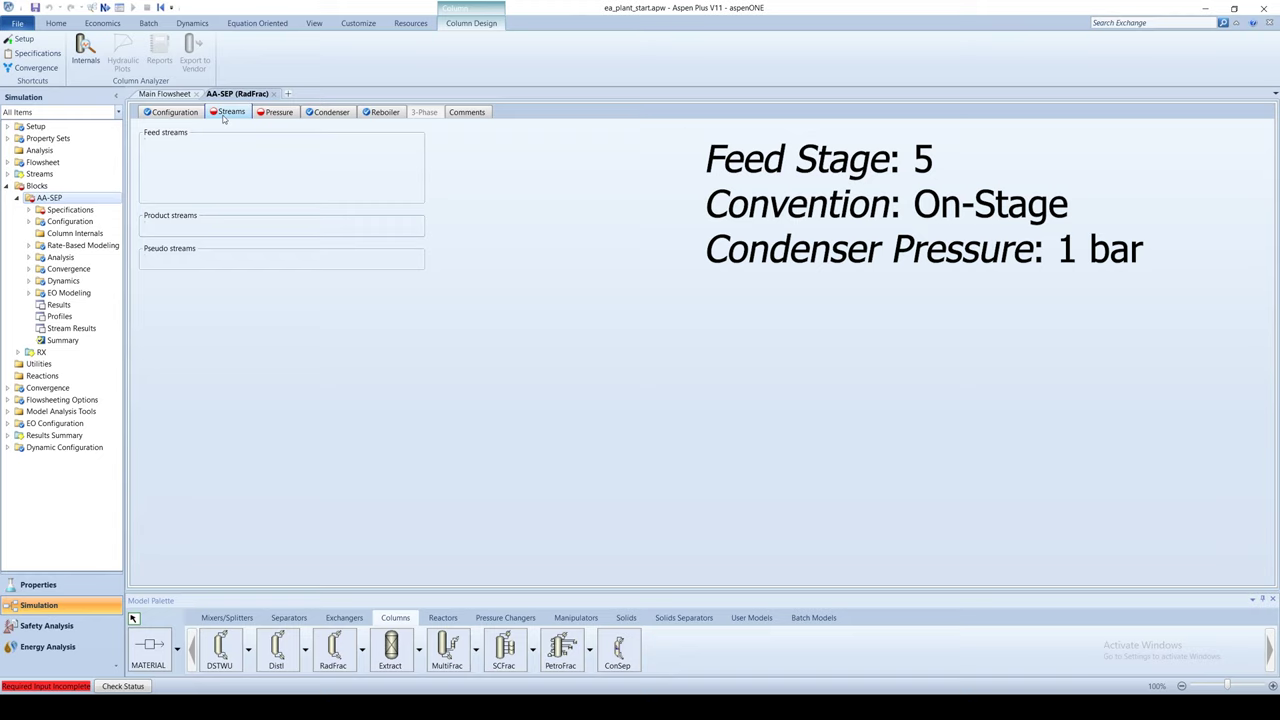
Step: Feed the EFFLUENT stream to stage 5 of the column with the On-Stage convention
left_click(368, 160)
left_click(310, 186)
left_click(241, 159)
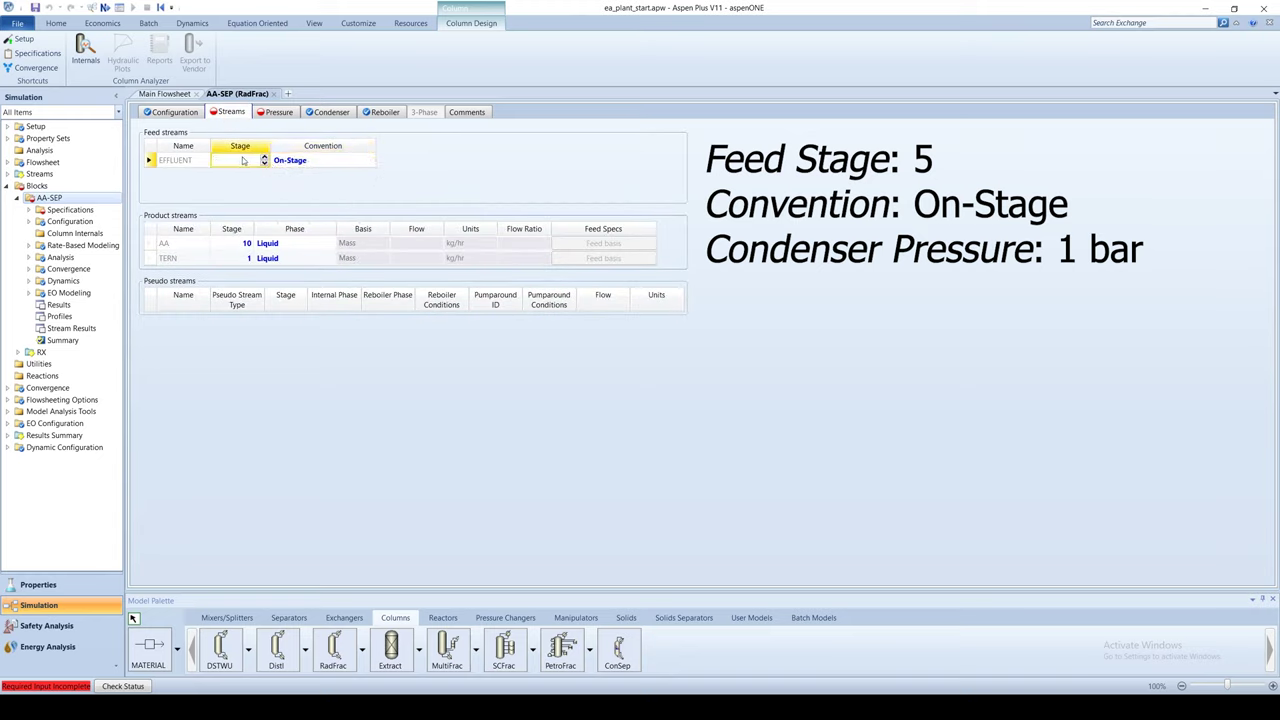
type("5")
left_click(398, 186)
Step: Set the column's stage 1 / condenser pressure to 1 bar
left_click(278, 112)
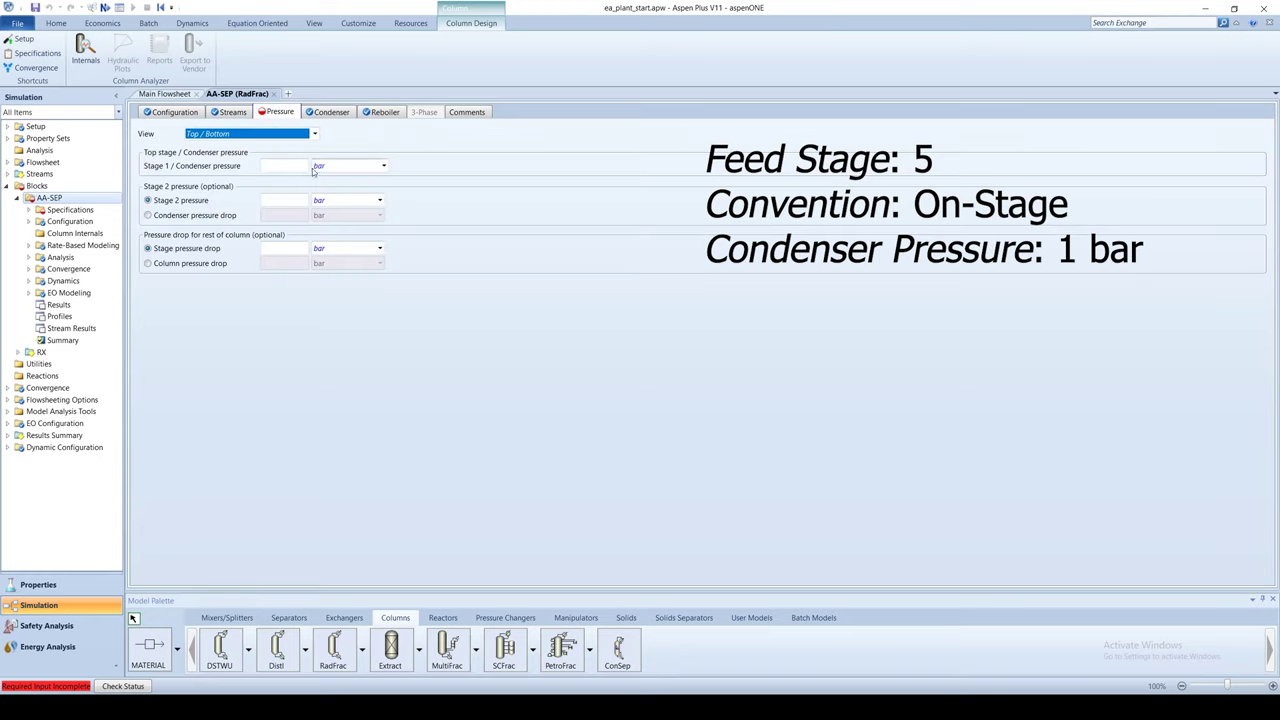
left_click(306, 166)
type("1")
key("Return")
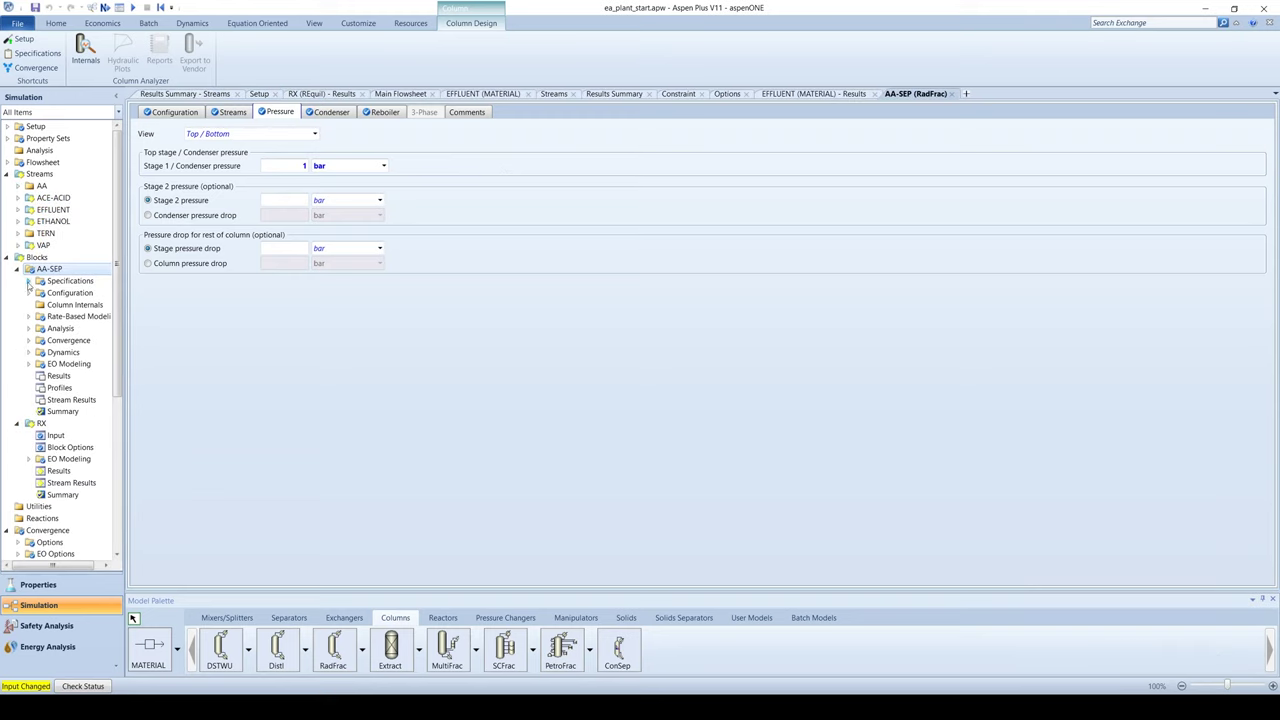
Step: Create a design specification within the AA-SEP column and describe it as AARECOVERY
left_click(28, 282)
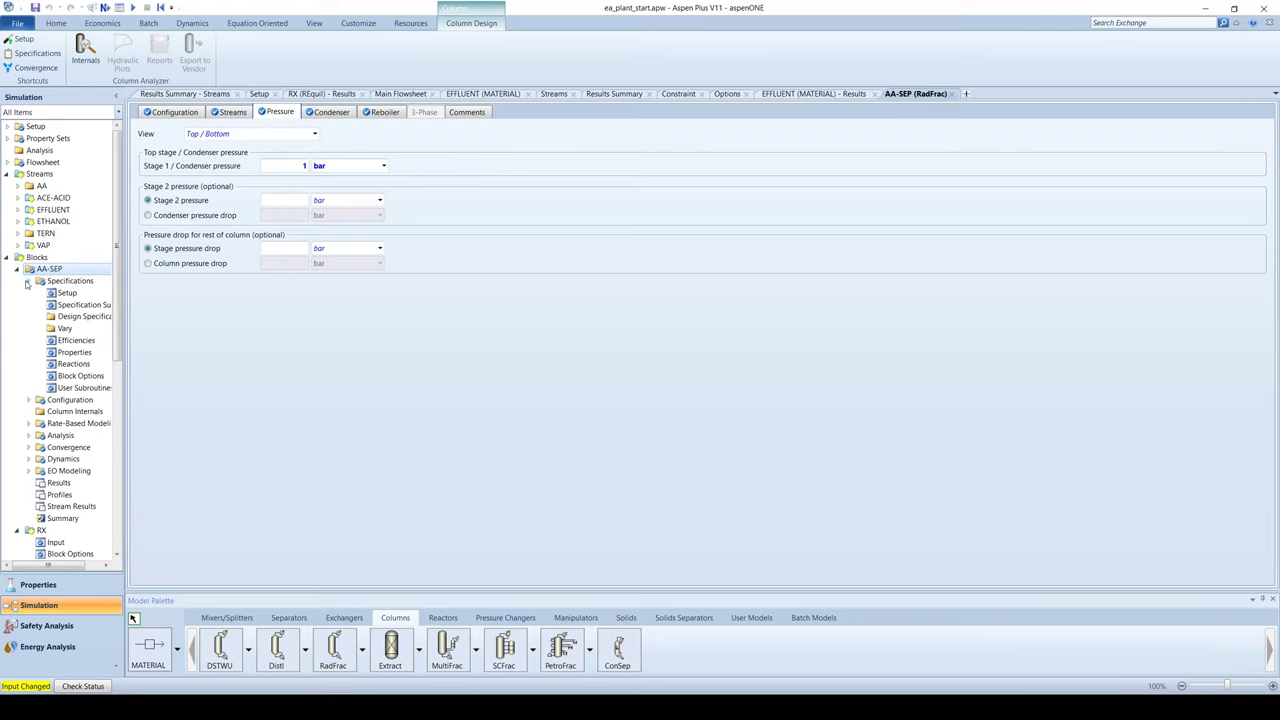
left_click(84, 316)
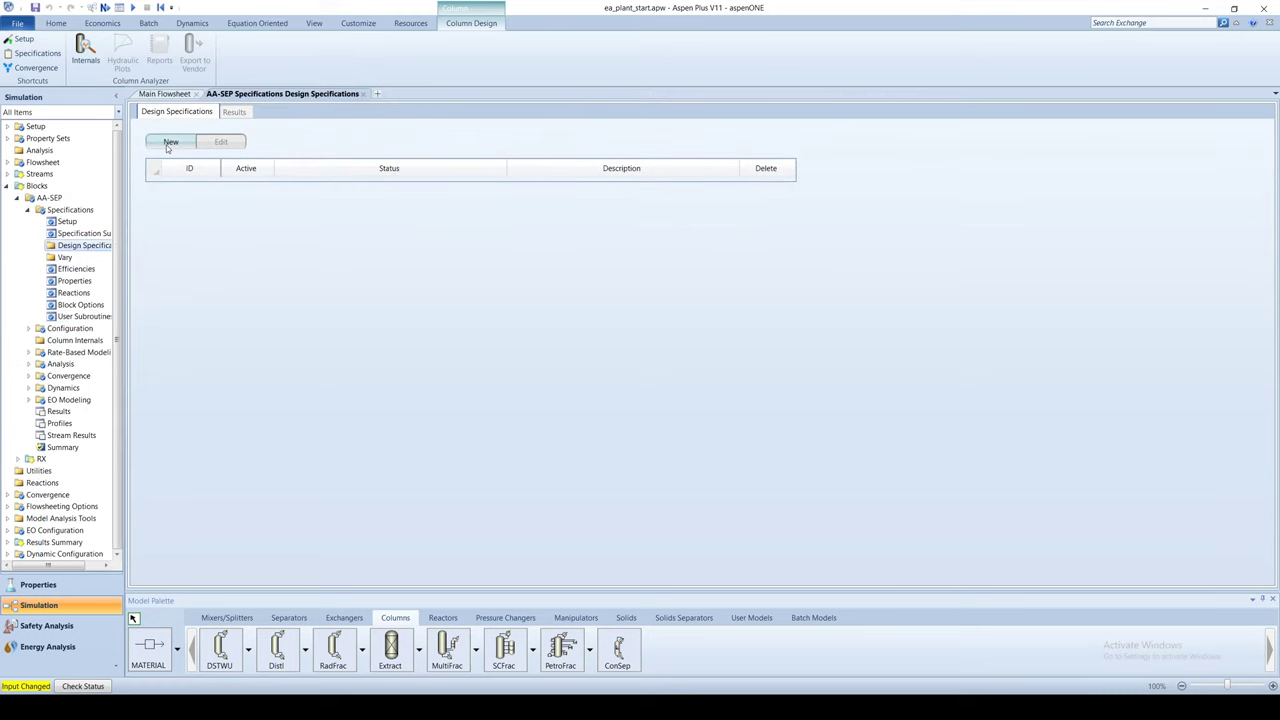
left_click(170, 142)
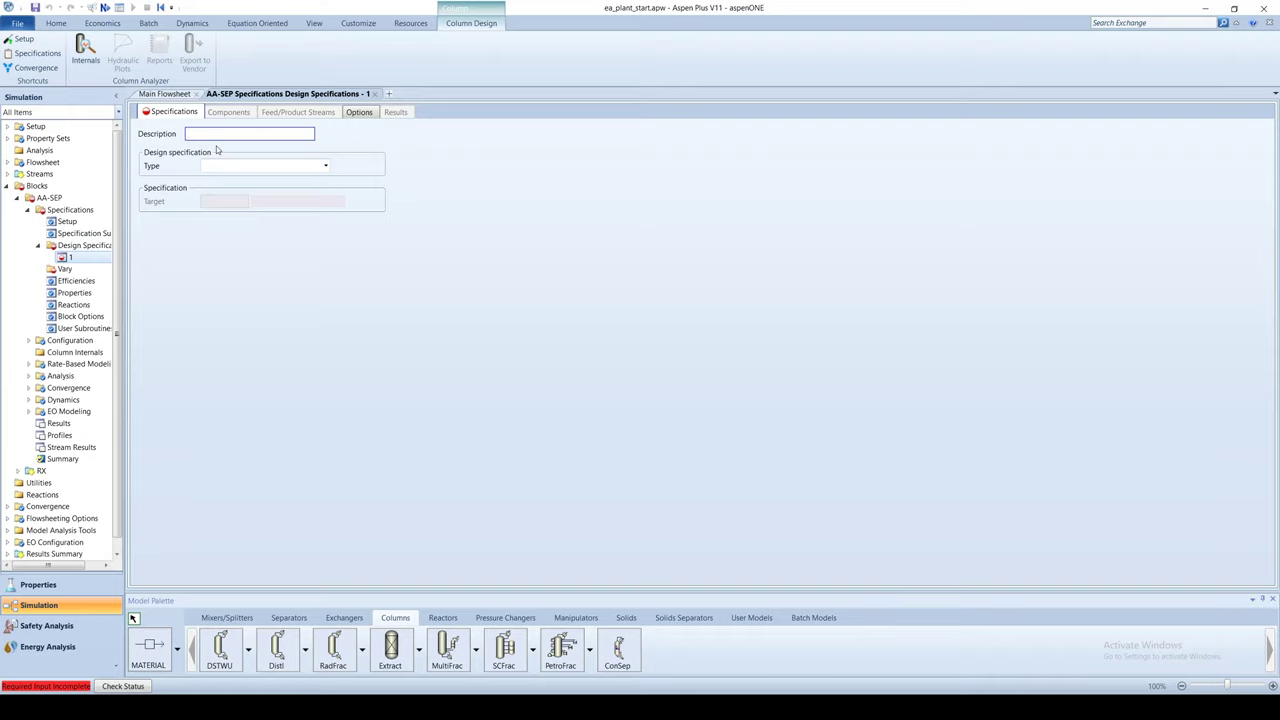
type("RECOVERY")
key("Return")
Step: Set the design specification type to Mole recovery with a target of 0.999
left_click(325, 167)
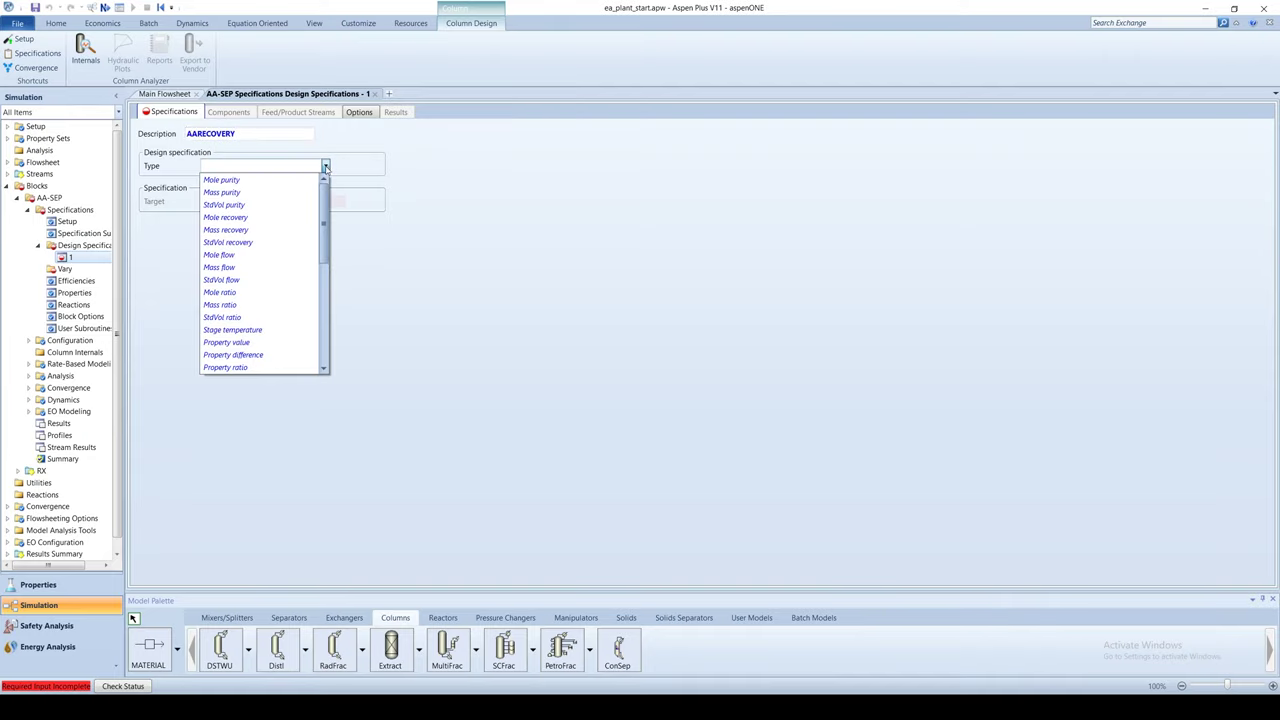
left_click(226, 217)
left_click(227, 201)
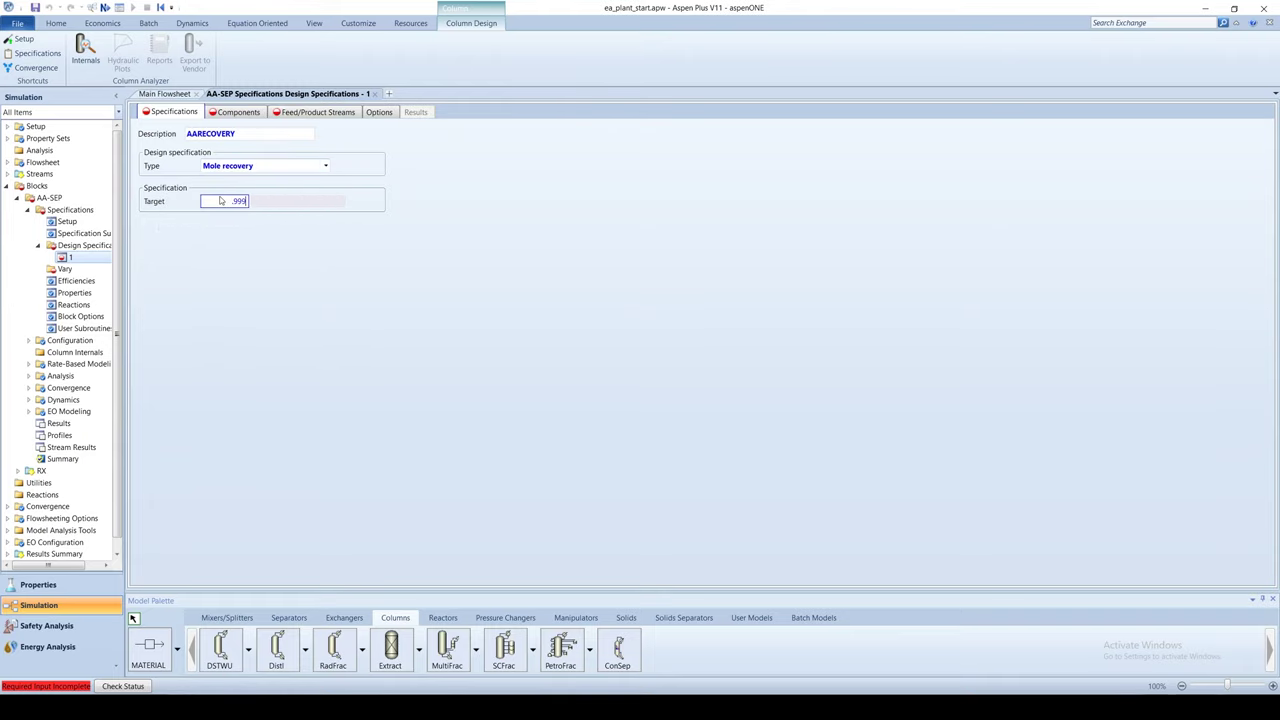
type(".999")
key("Return")
Step: Assign component AA and product stream AA to the recovery design specification
left_click(233, 112)
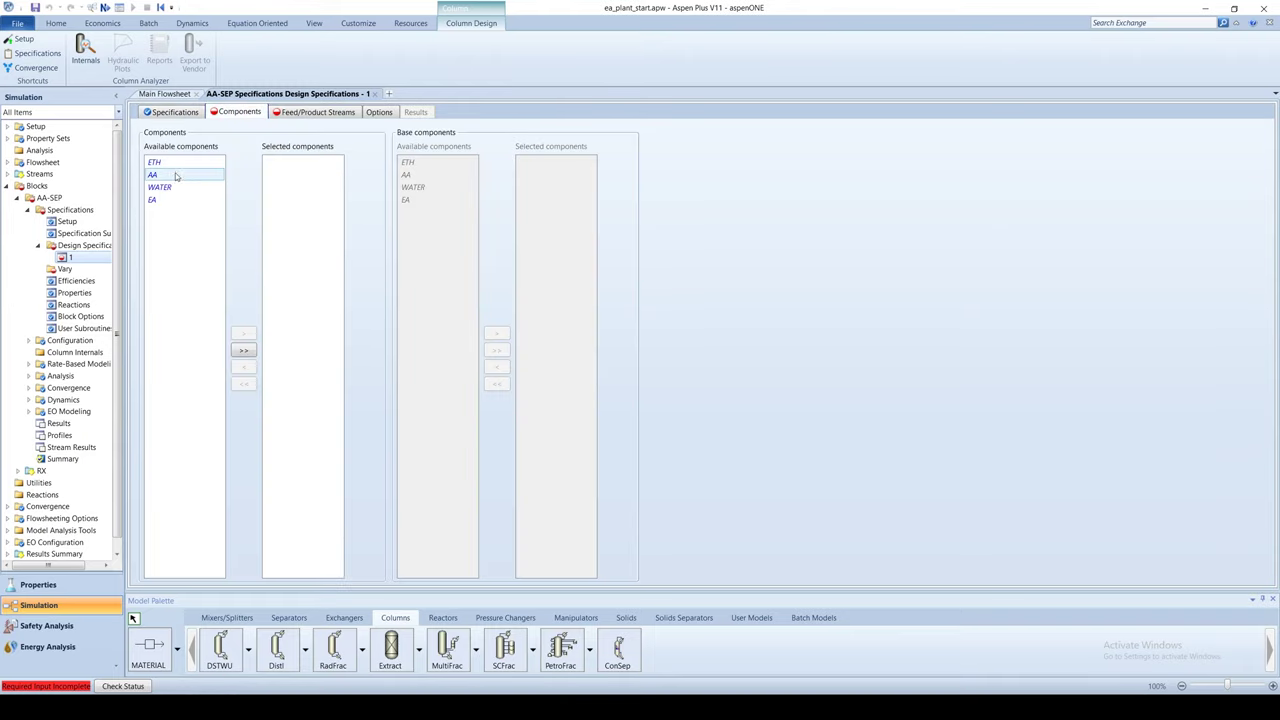
double_click(175, 176)
left_click(325, 113)
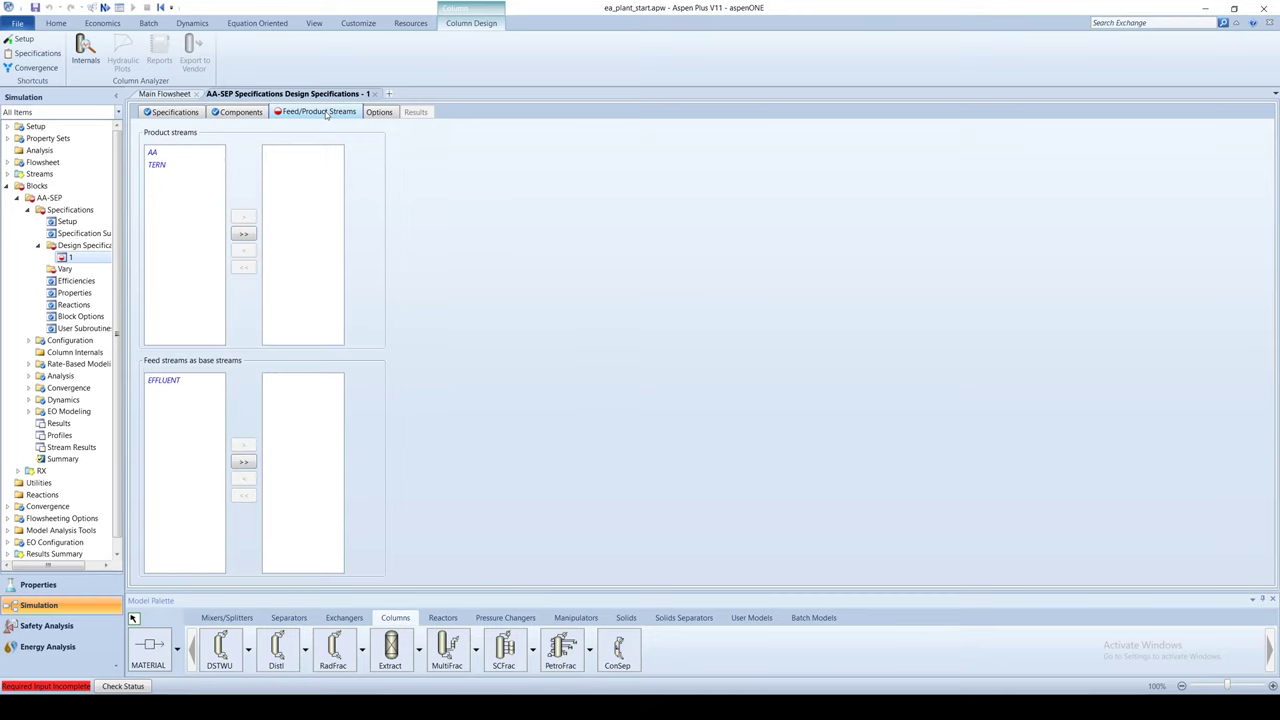
left_click(155, 151)
left_click(243, 233)
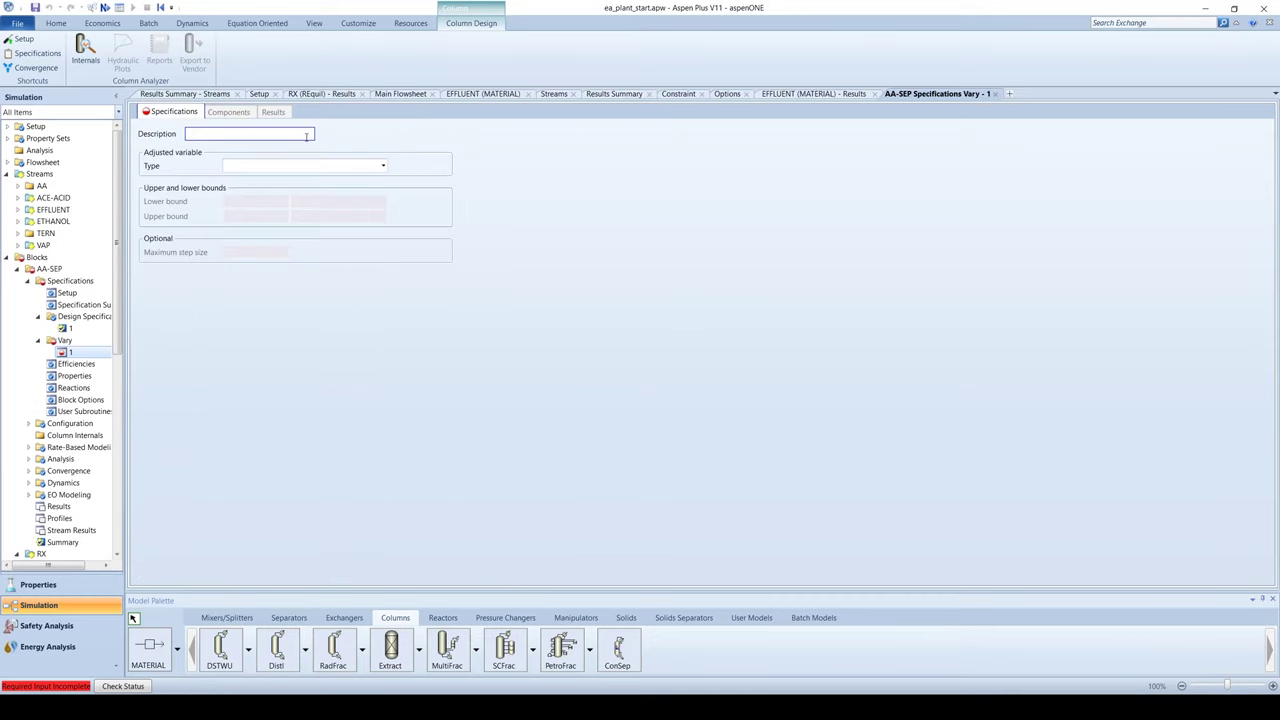
Step: Add a vary to the AA-SEP column that adjusts the Bottoms rate, described as BOTTOMSRATE
left_click(361, 164)
left_click(300, 204)
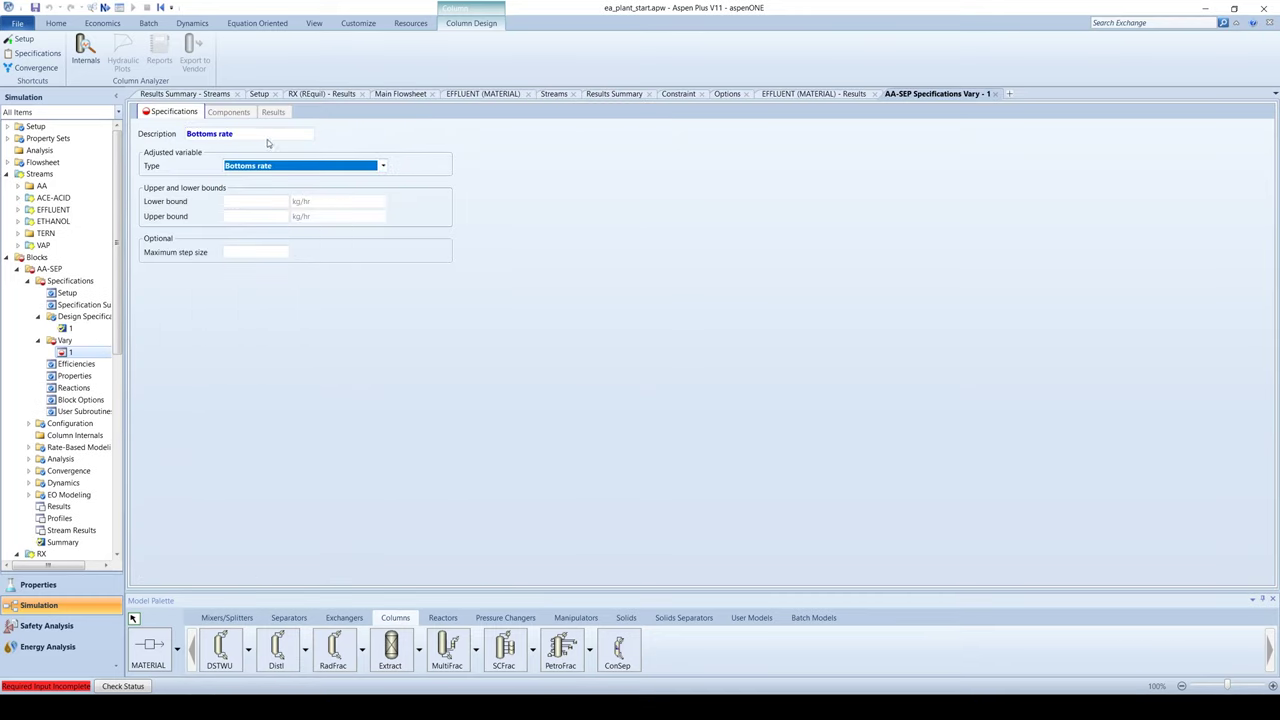
type("BOTTOMSR")
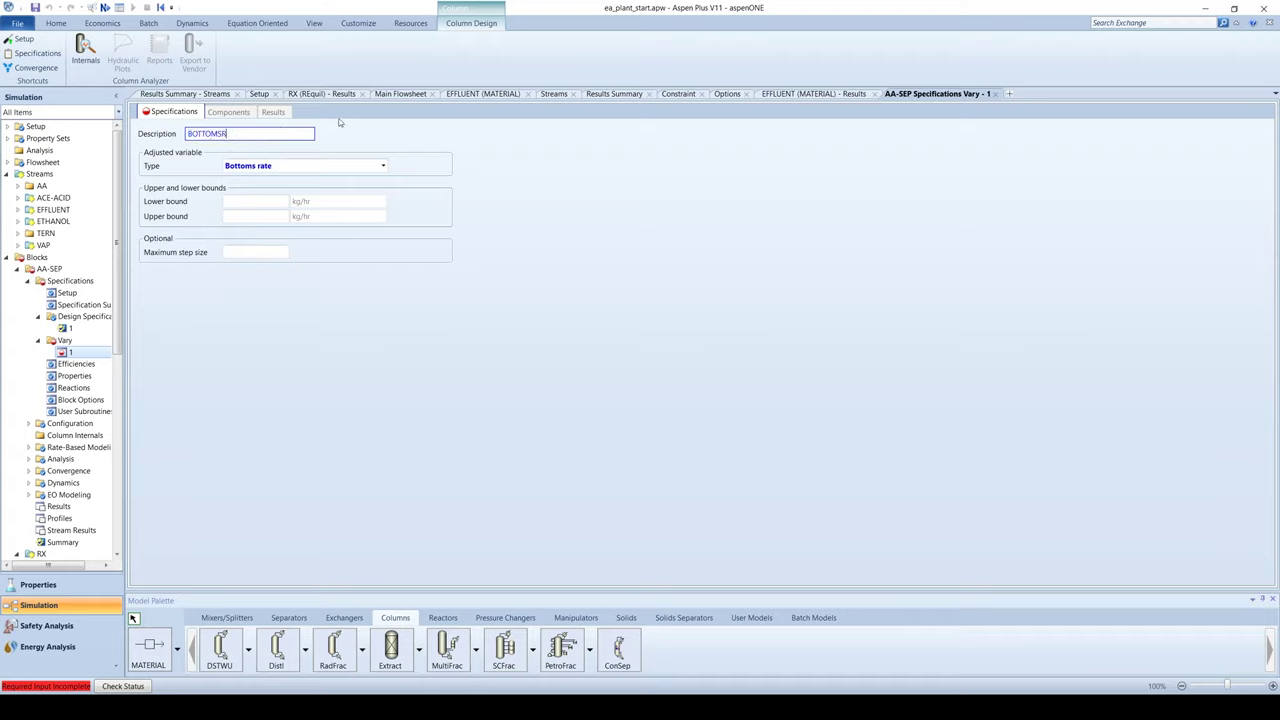
type("ATE")
Step: Bound the varied bottoms rate between 2000 and 5000 kg/hr
left_click(278, 201)
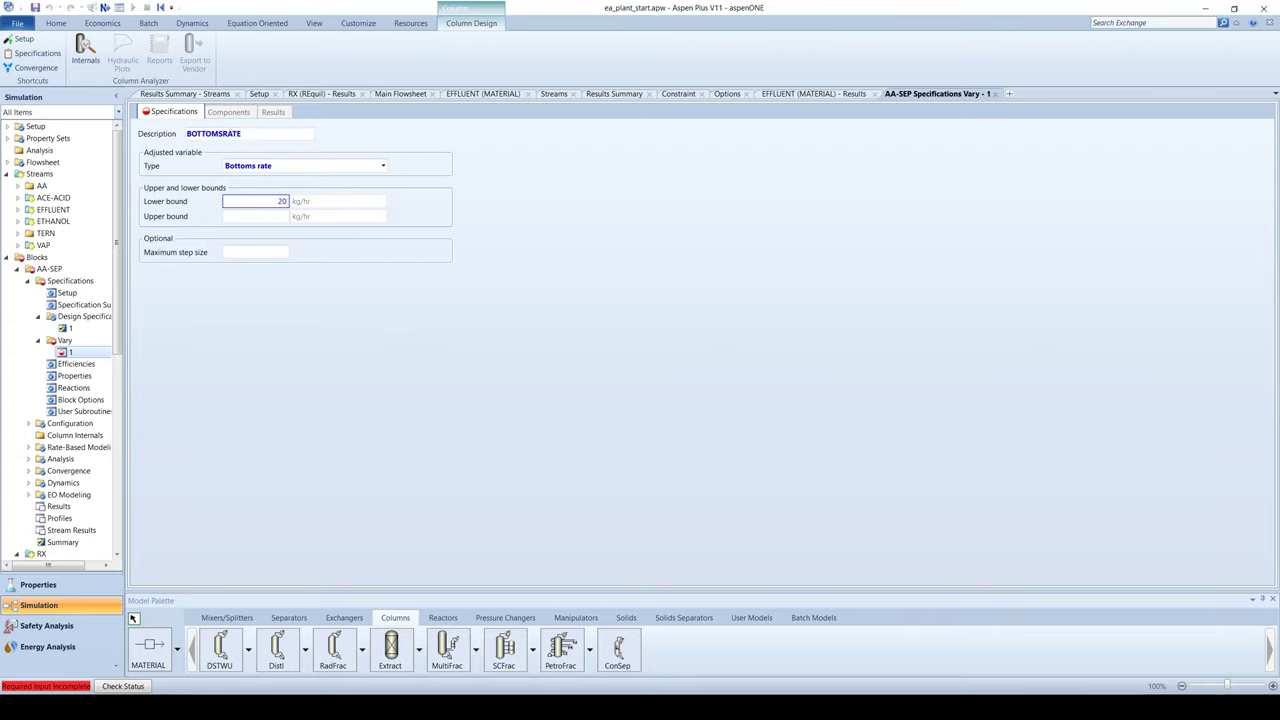
left_click(264, 217)
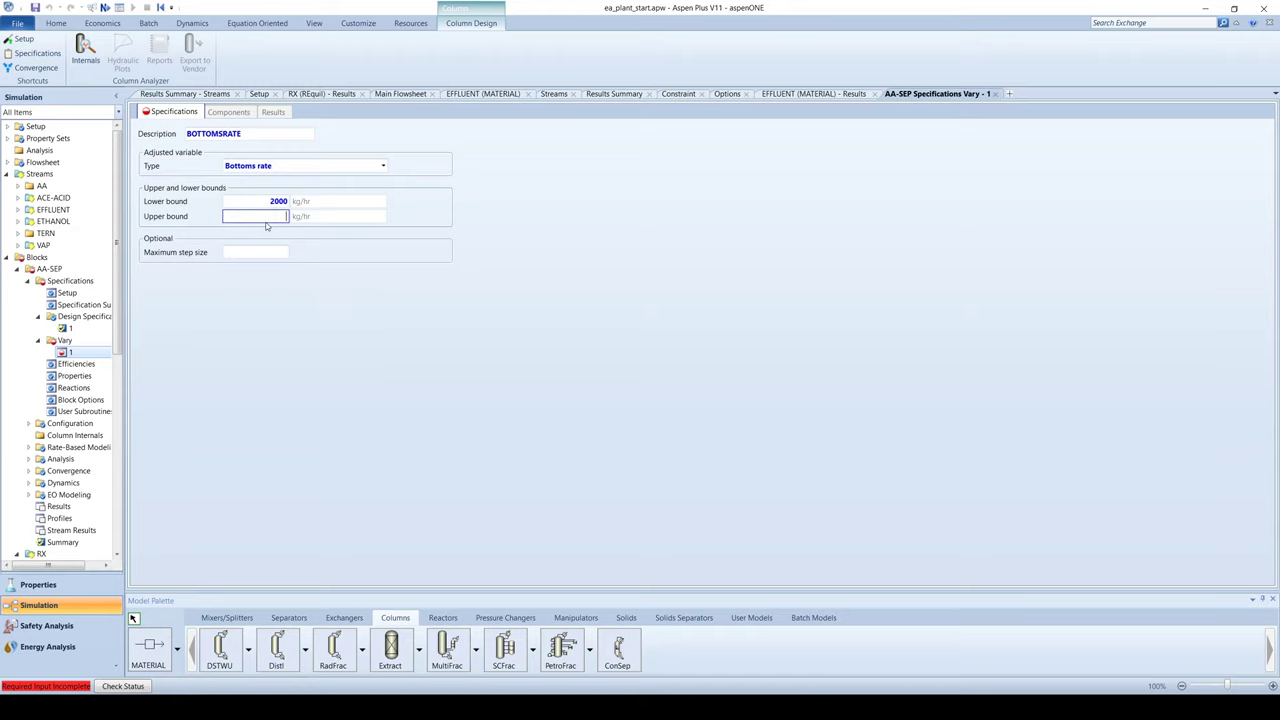
type("5000")
left_click(525, 170)
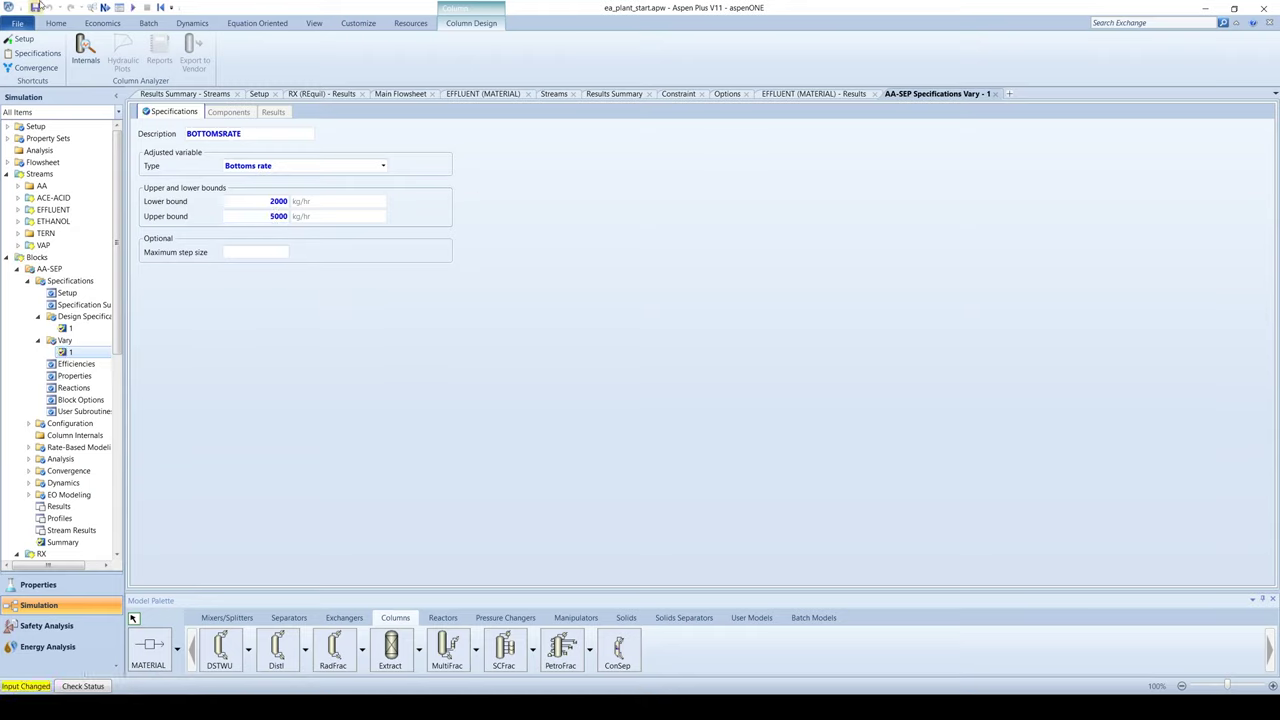
Step: Run the simulation and open the status messages of the AA-SEP block
key("F5")
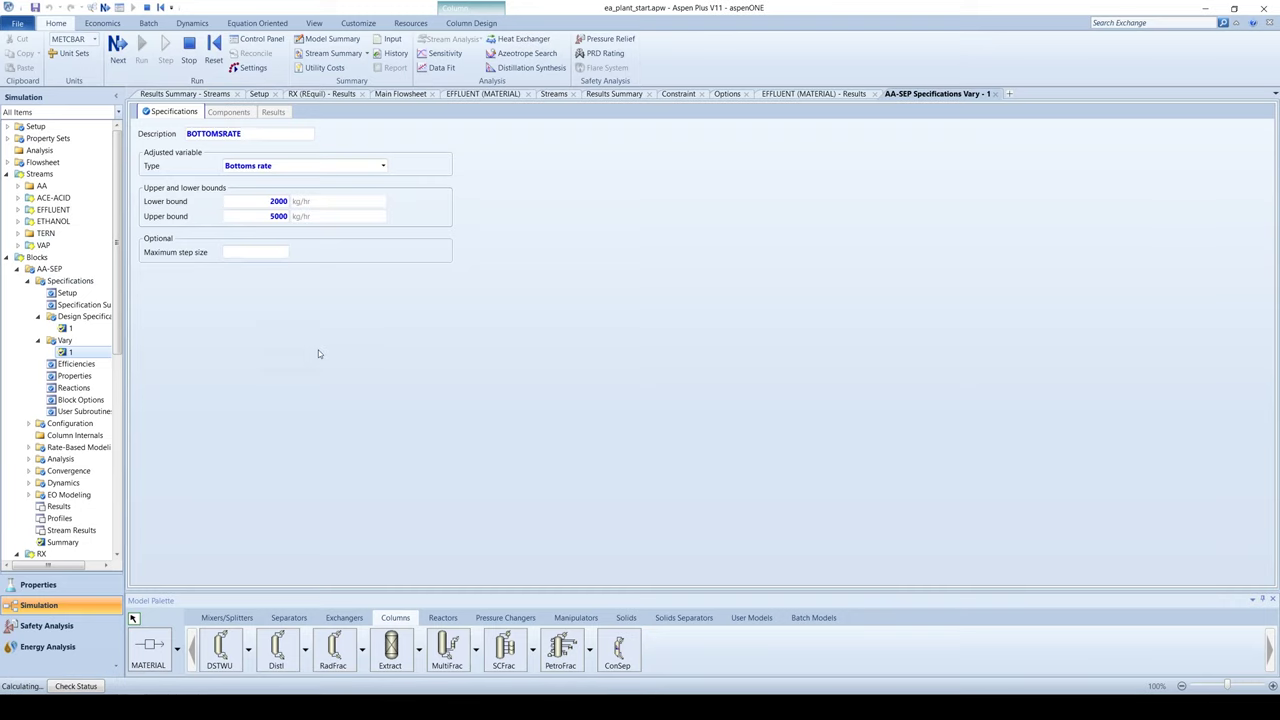
left_click(626, 392)
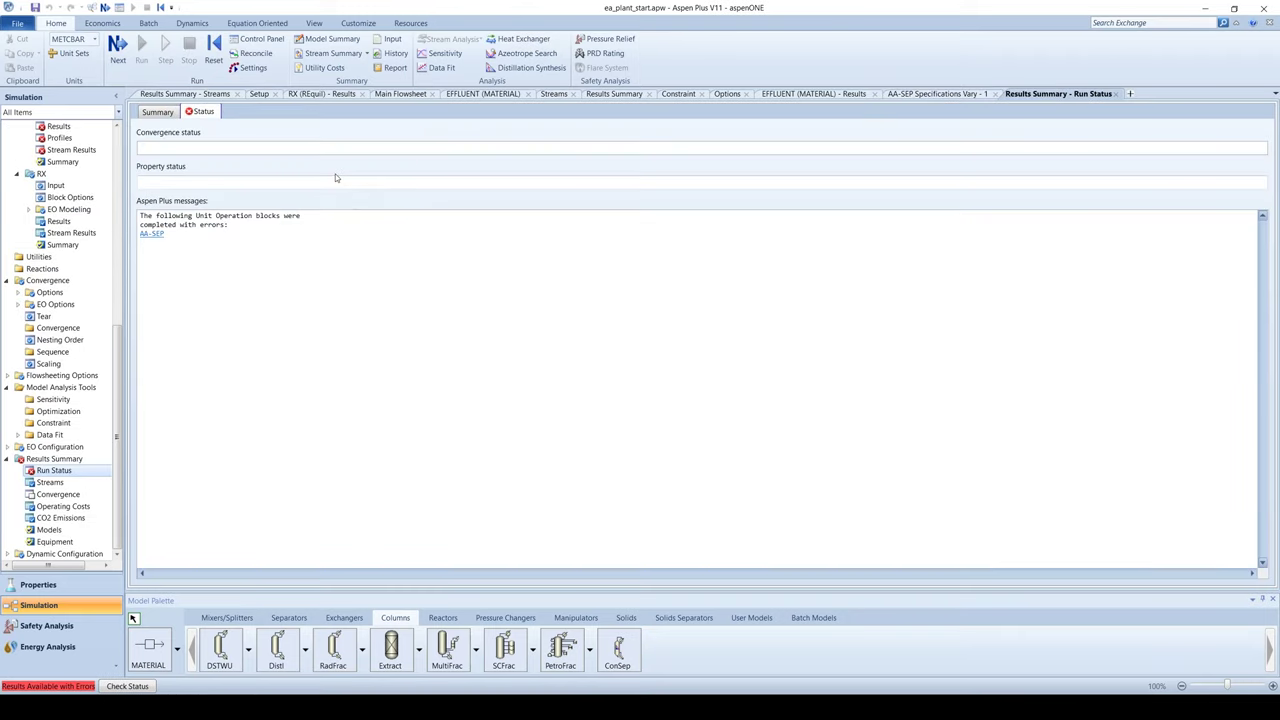
left_click(154, 235)
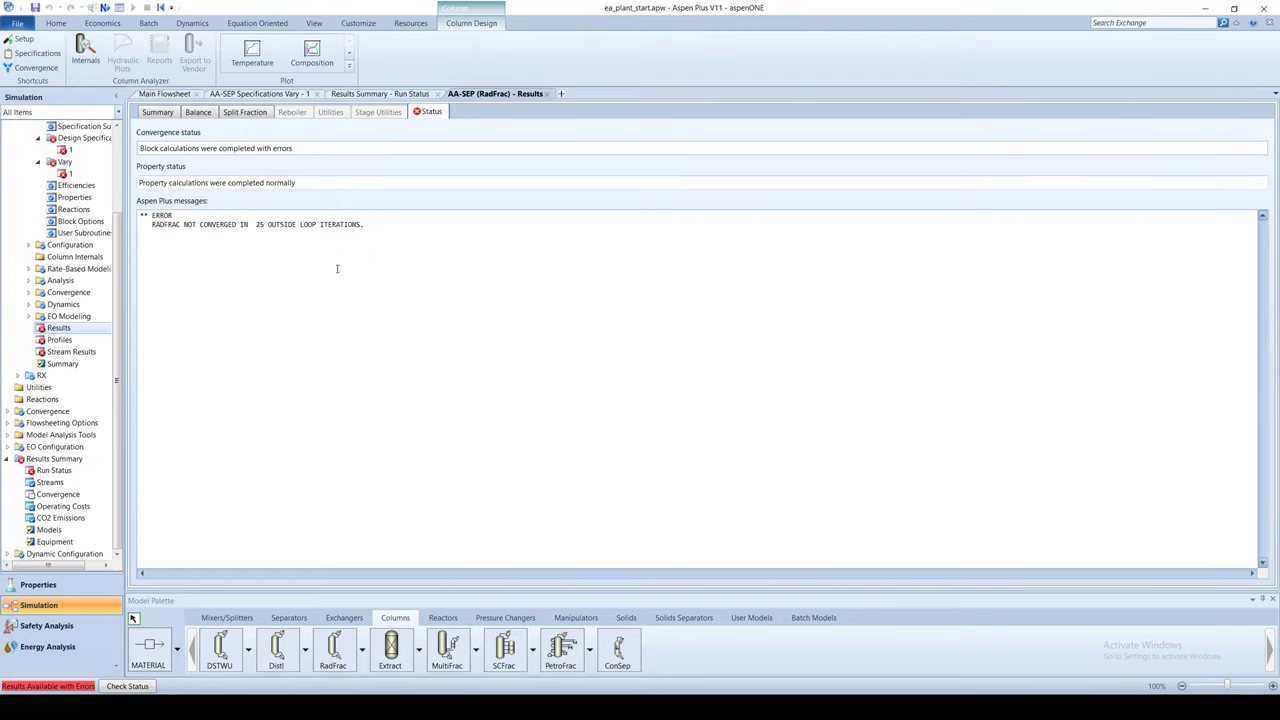
Step: Raise the maximum iterations in the AA-SEP column's convergence settings to 200
scroll(32, 340, "up", 2)
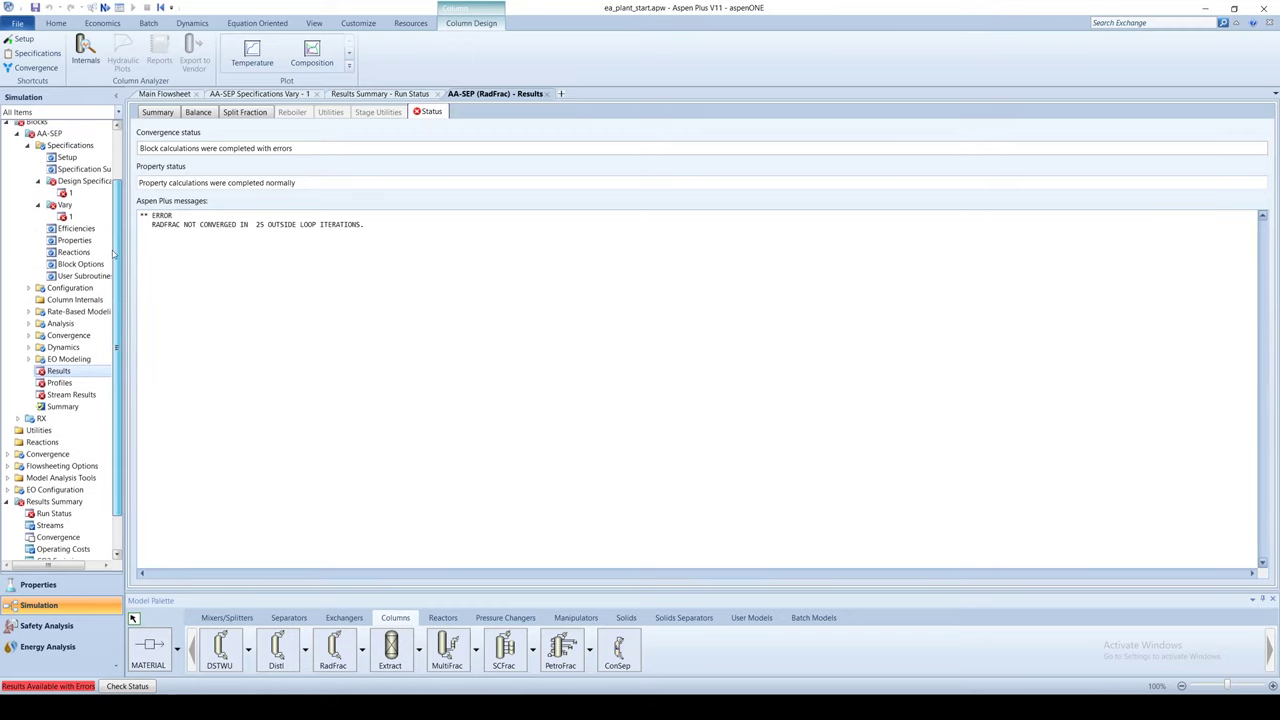
left_click(29, 335)
left_click(78, 358)
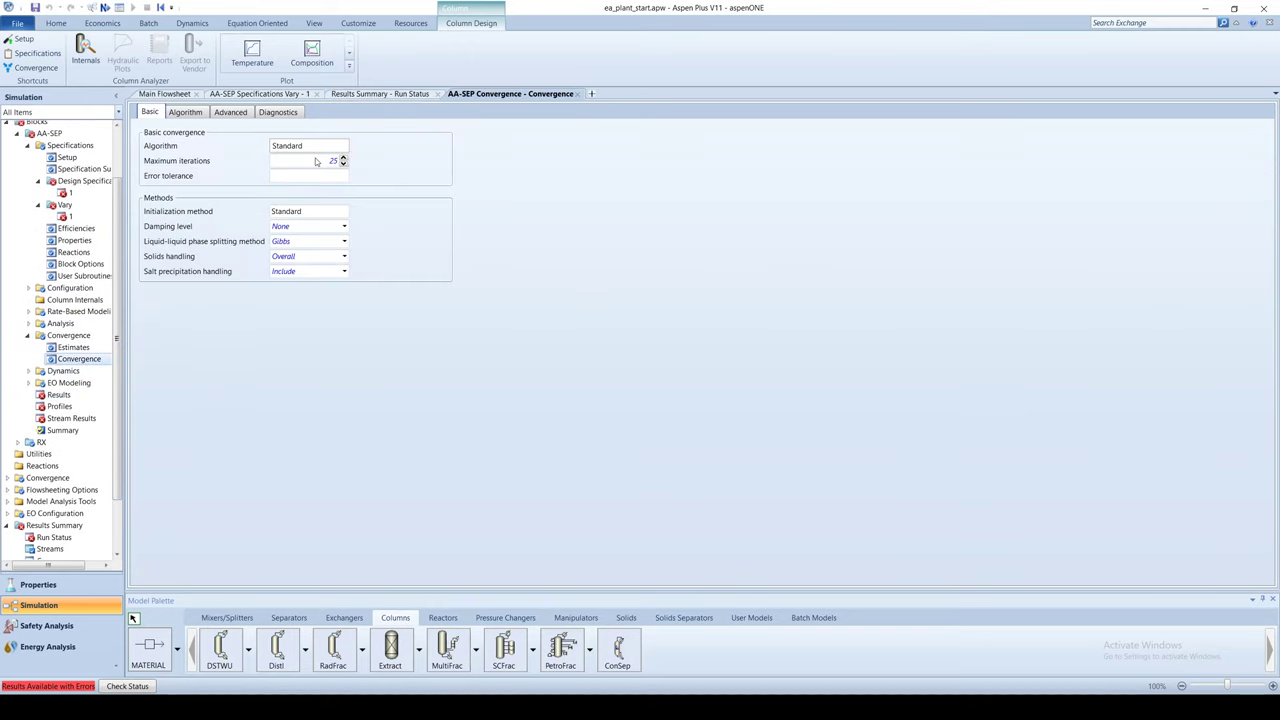
left_click(305, 162)
left_click(489, 278)
Step: Run the simulation again and open the AA-SEP column's stream results
left_click(55, 22)
left_click(141, 48)
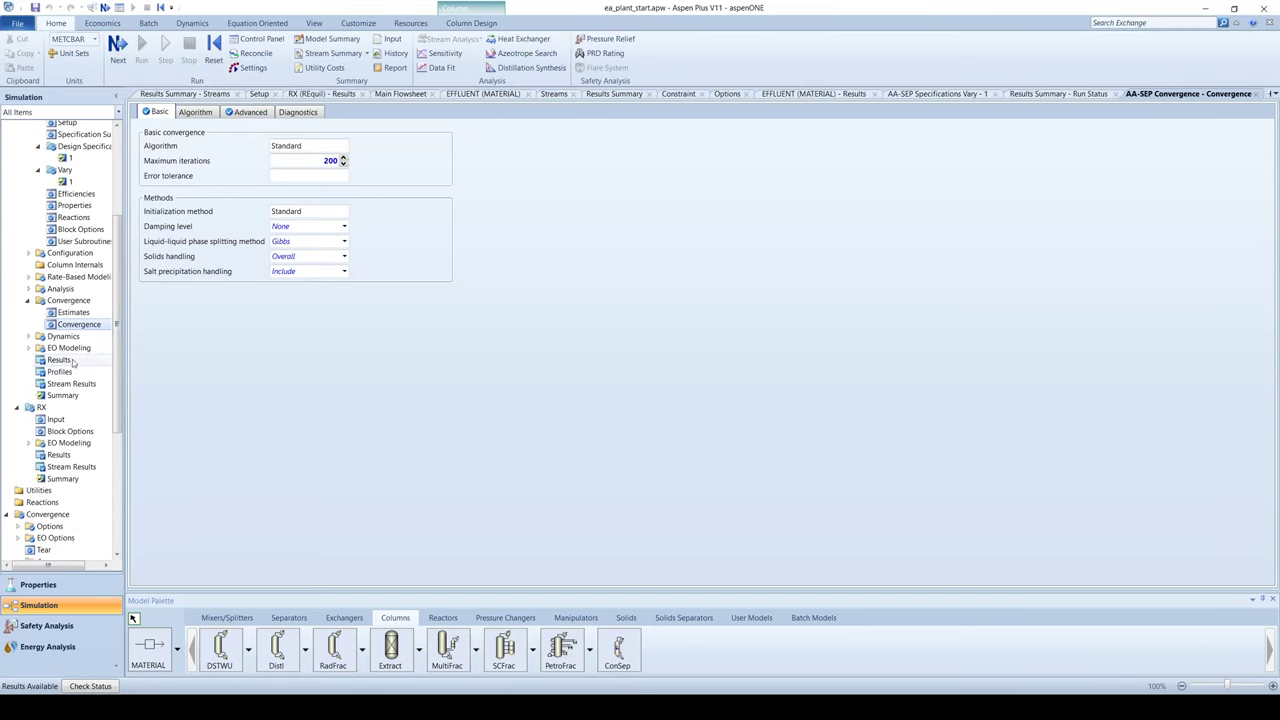
left_click(70, 360)
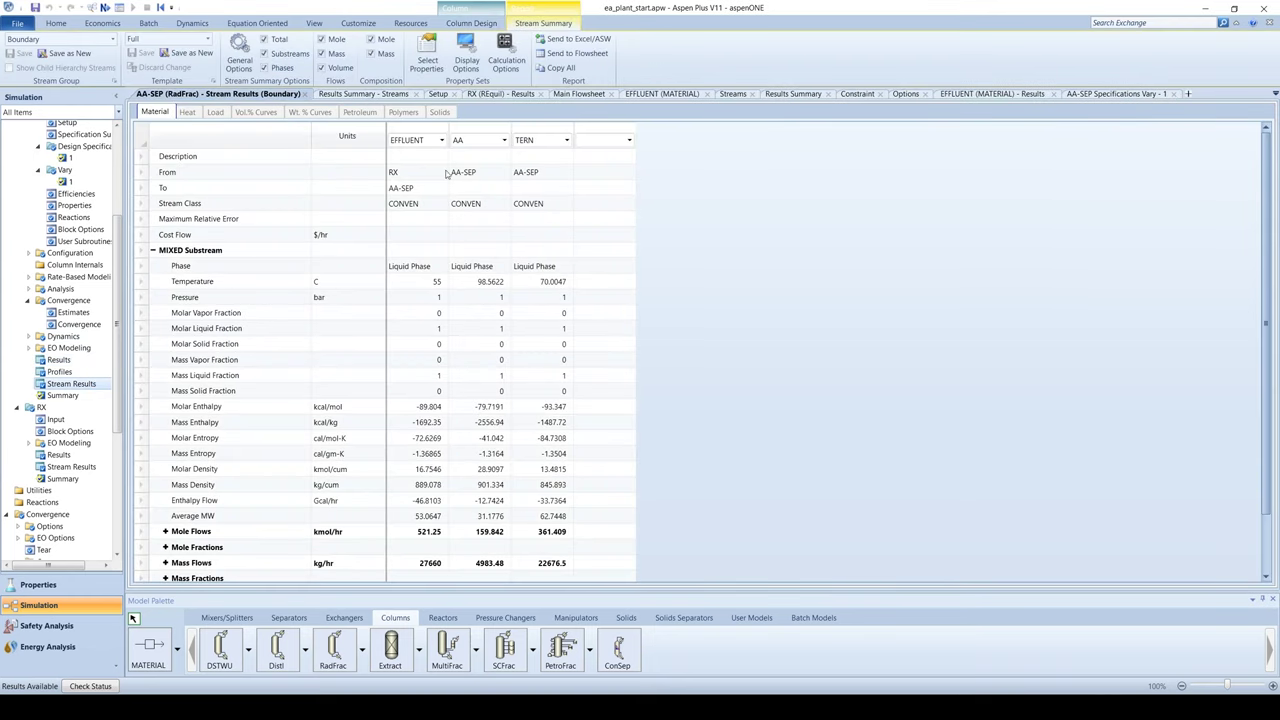
Step: Examine the component mass flows and mass fractions of the EFFLUENT, AA and TERN streams in the AA-SEP results
scroll(448, 172, "down", 1)
left_click(165, 501)
scroll(165, 503, "down", 1)
left_click(165, 530)
scroll(592, 380, "down", 2)
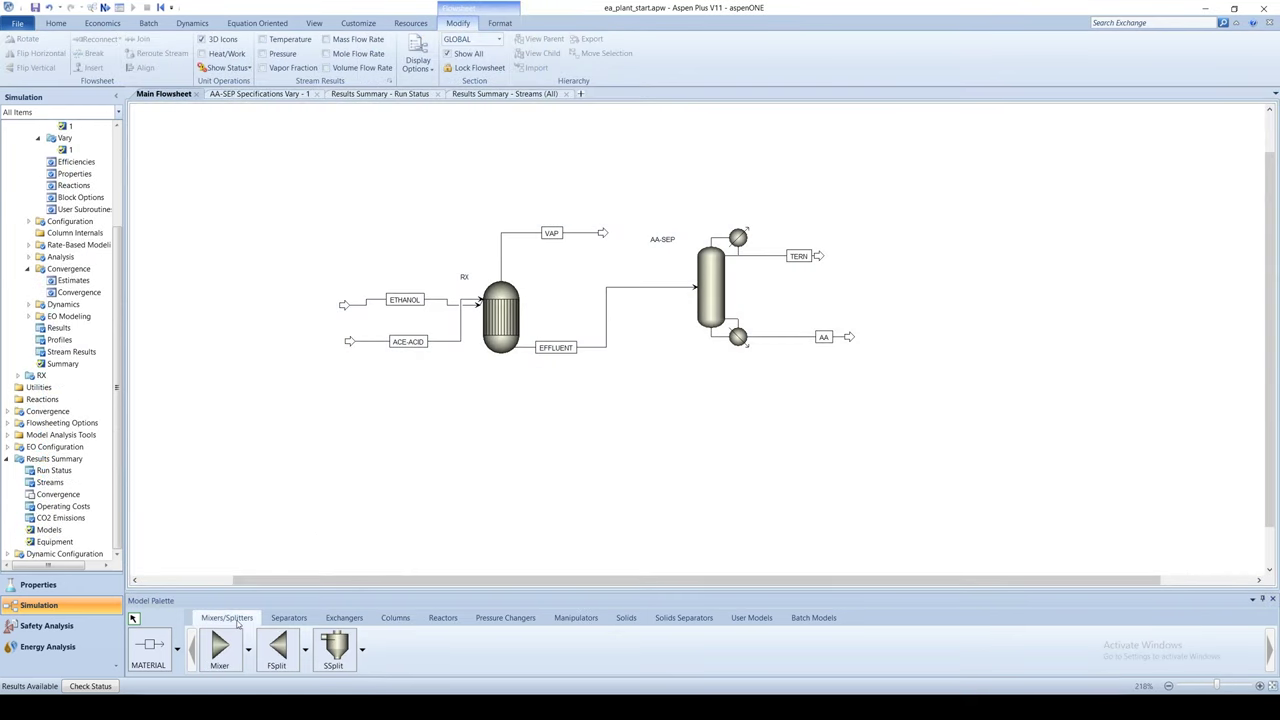
Step: Place a Mixer, a Decanter and a RadFrac column in a row after AA-SEP, naming them MIX, DEC and EASEP
left_click(220, 648)
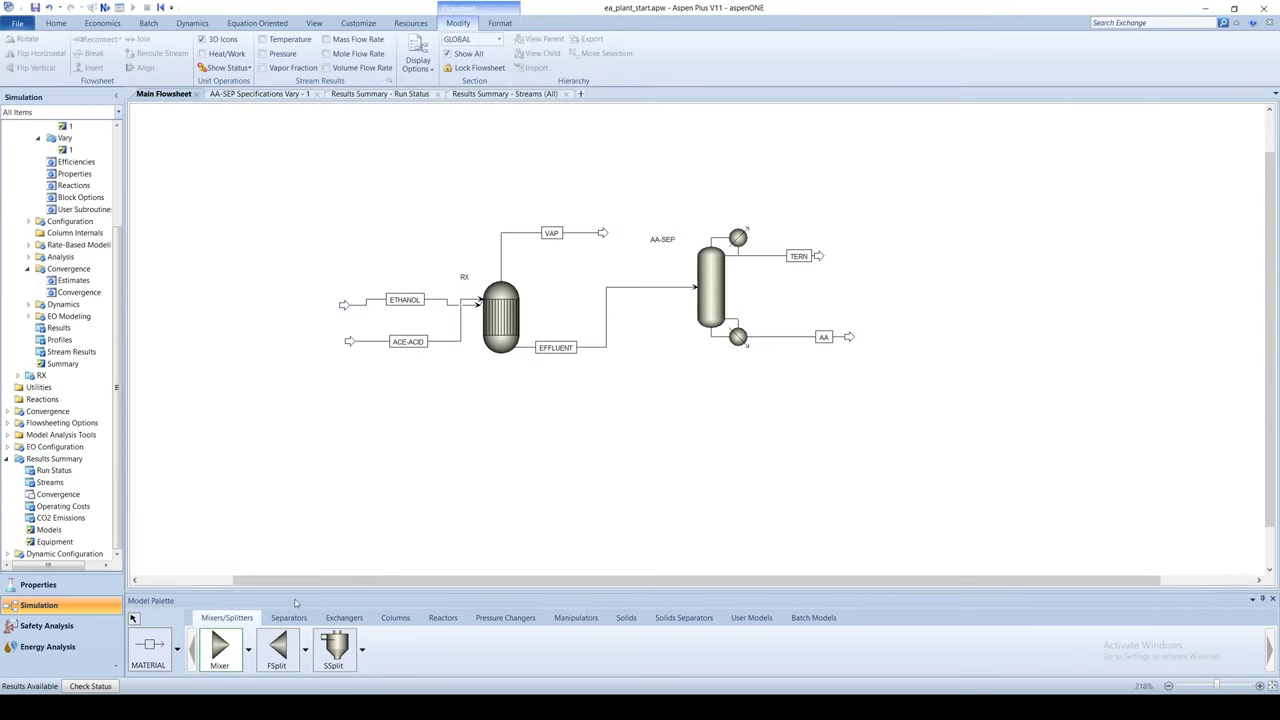
left_click(918, 283)
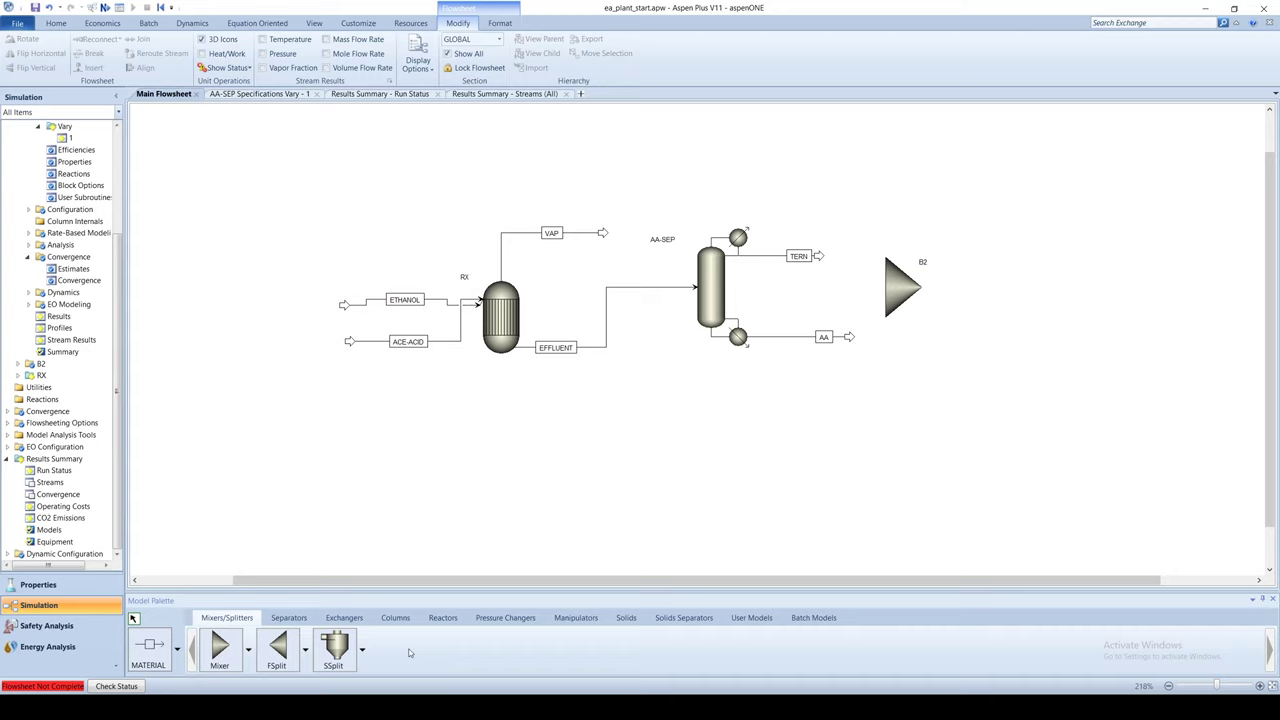
left_click(289, 617)
left_click(333, 648)
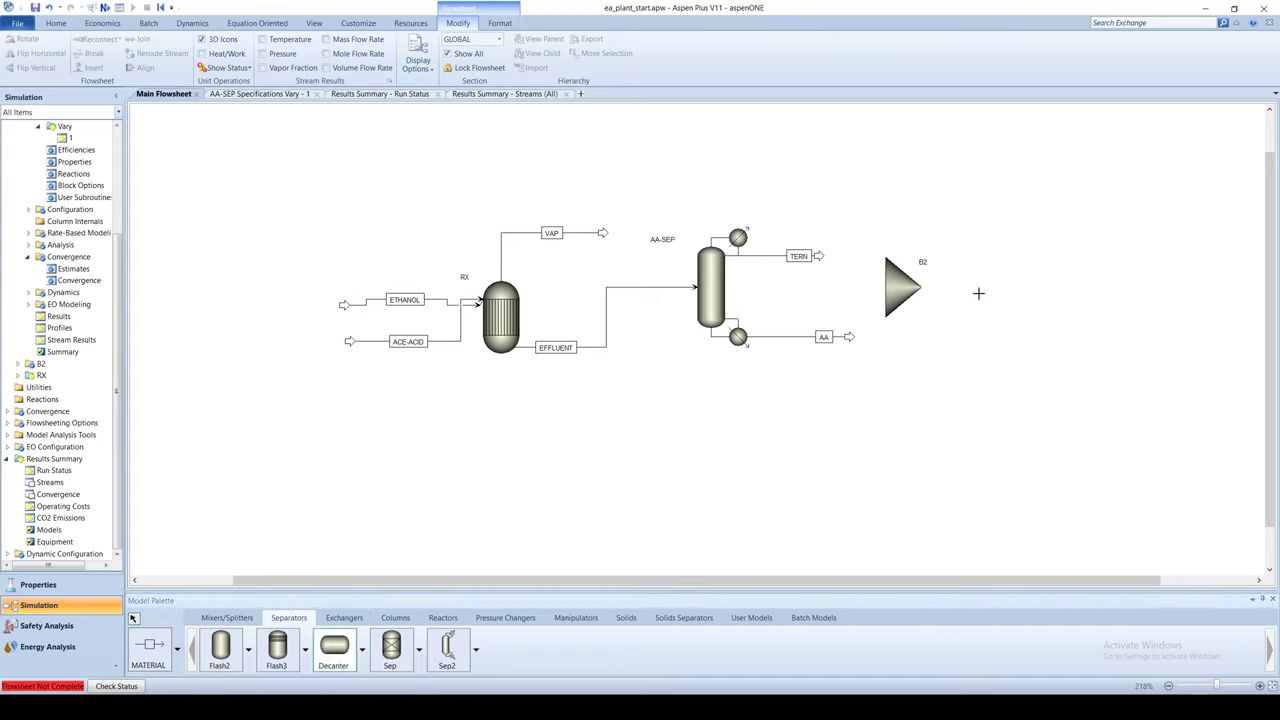
left_click(1035, 288)
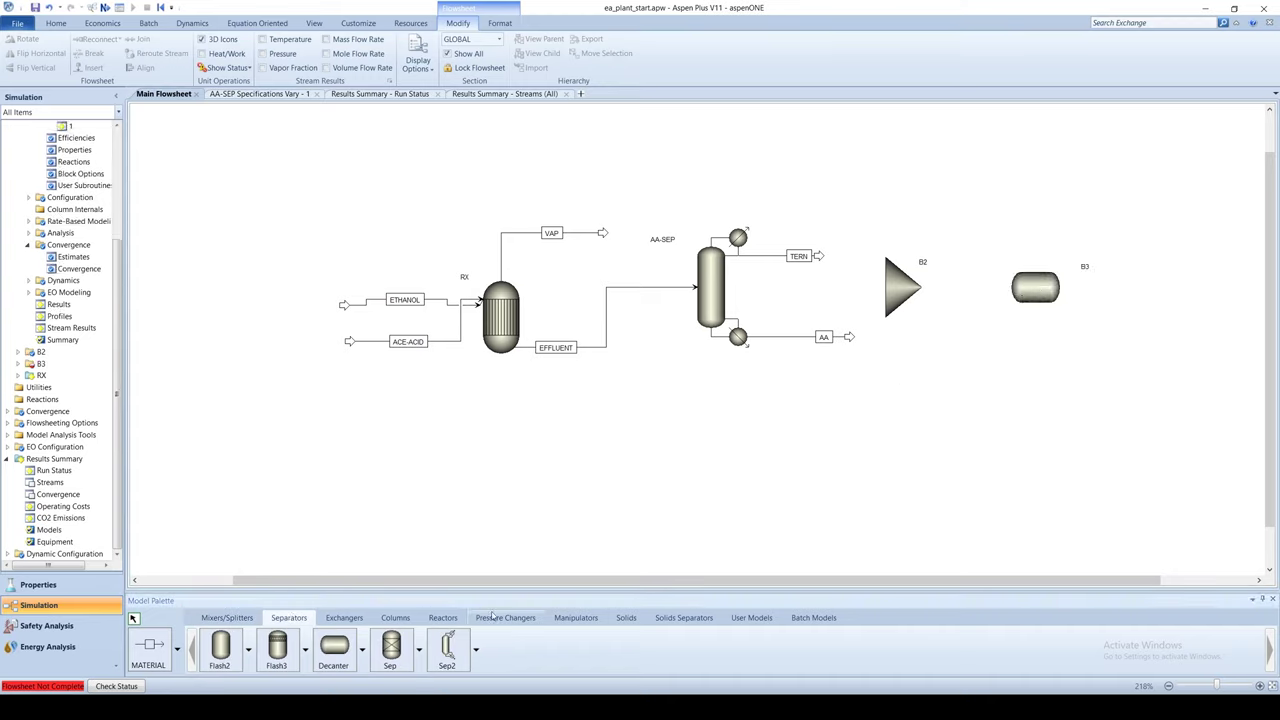
left_click(395, 617)
left_click(333, 648)
left_click(1155, 287)
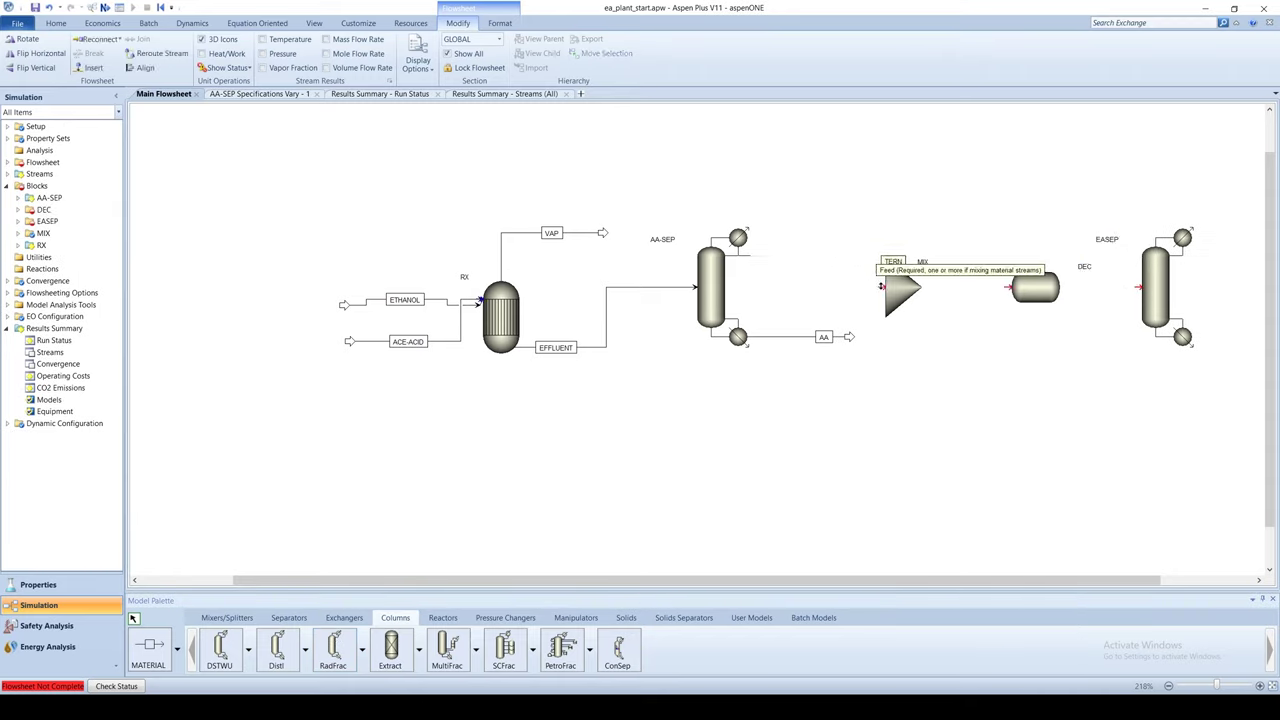
Step: Route the TERN stream into MIX, and connect material streams from MIX to DEC and from DEC to the EASEP column
left_click(882, 286)
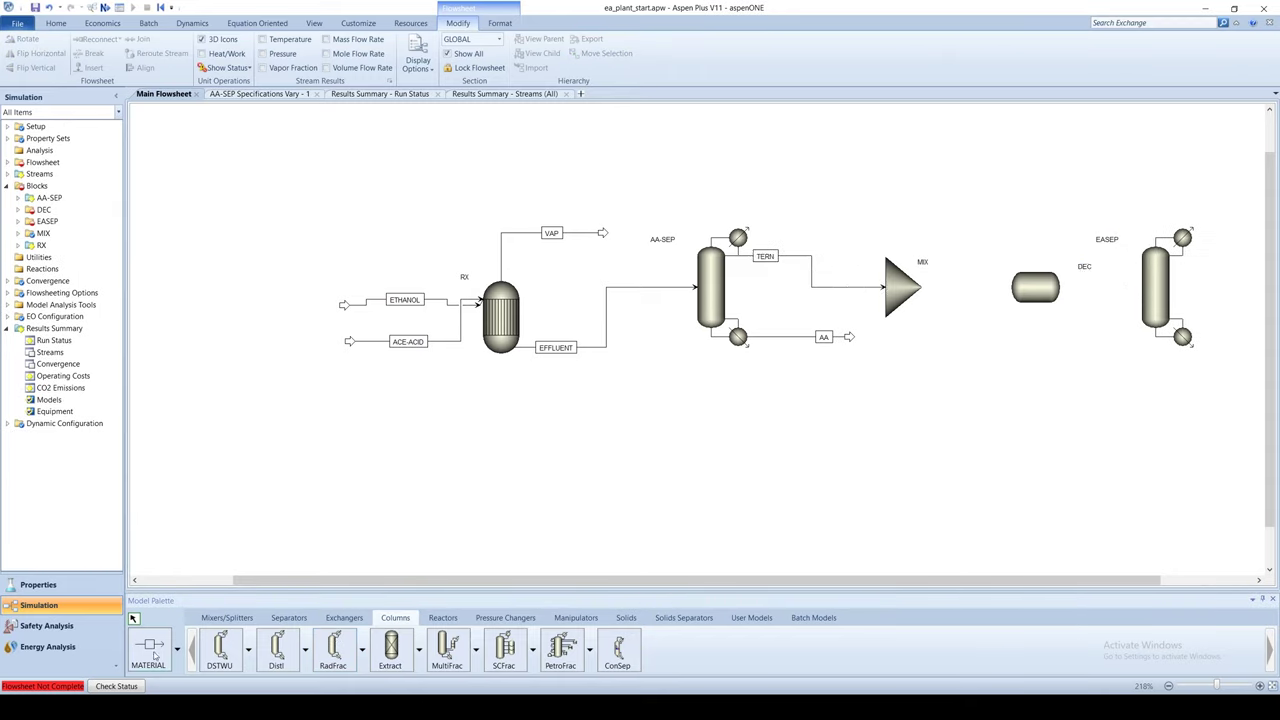
left_click(152, 652)
left_click(921, 287)
left_click(1006, 287)
left_click(1050, 302)
left_click(1137, 285)
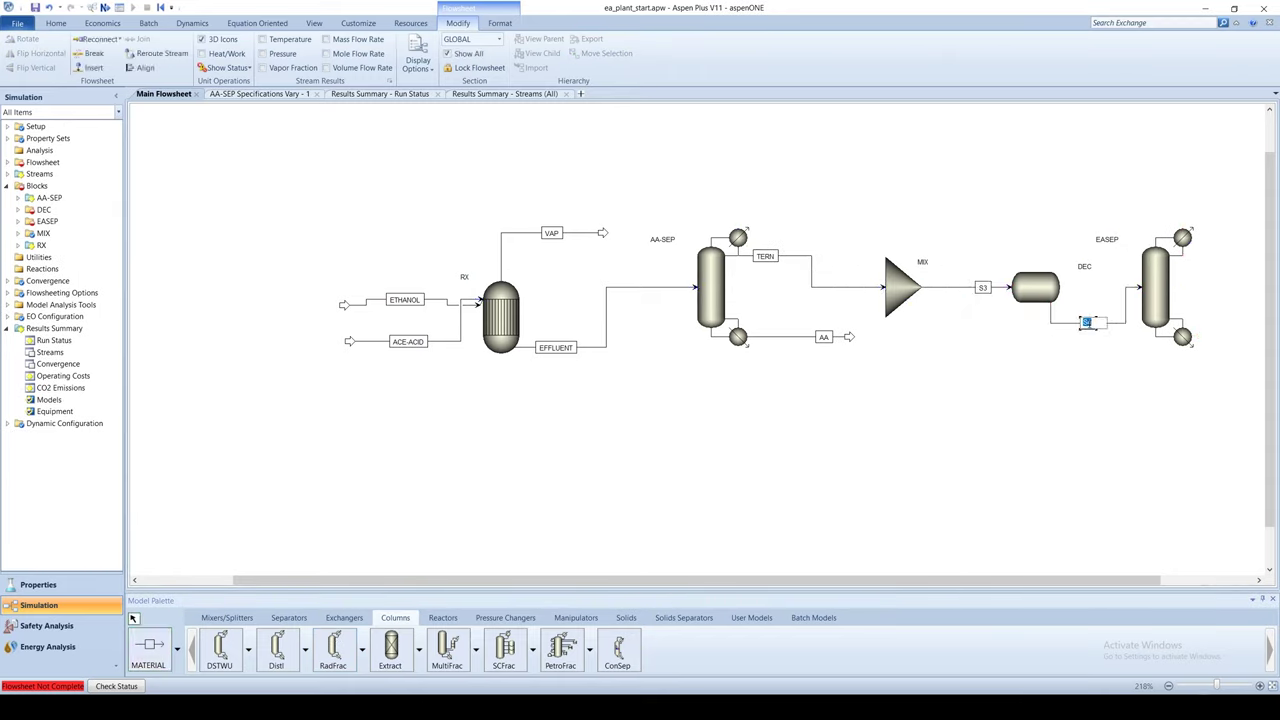
Step: Add the decanter's second liquid outlet stream AQ, and move the DEC and EASEP labels closer to their blocks
left_click(150, 650)
left_click(1035, 304)
left_click(1035, 371)
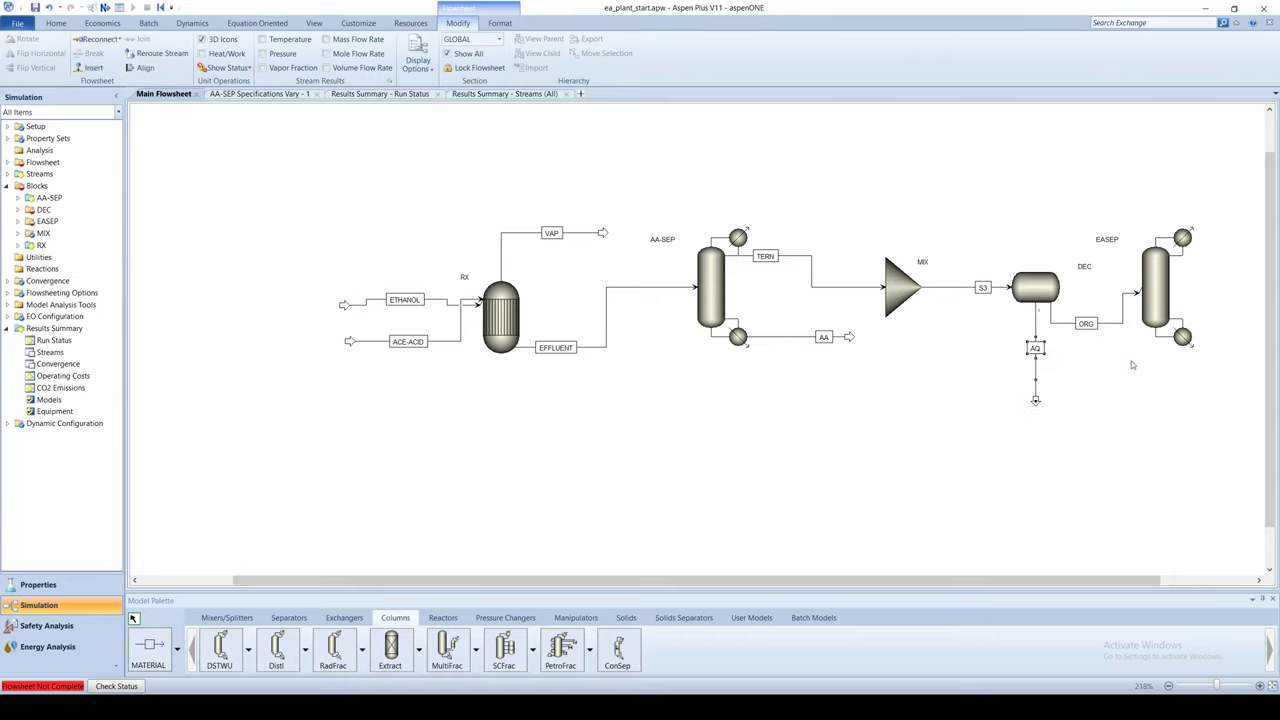
left_click_drag(1084, 266, 1035, 267)
left_click_drag(1106, 239, 1125, 254)
left_click(1243, 272)
Step: Connect a material stream named RECYCLE from the EASEP column's liquid distillate back to the MIX inlet
left_click(220, 650)
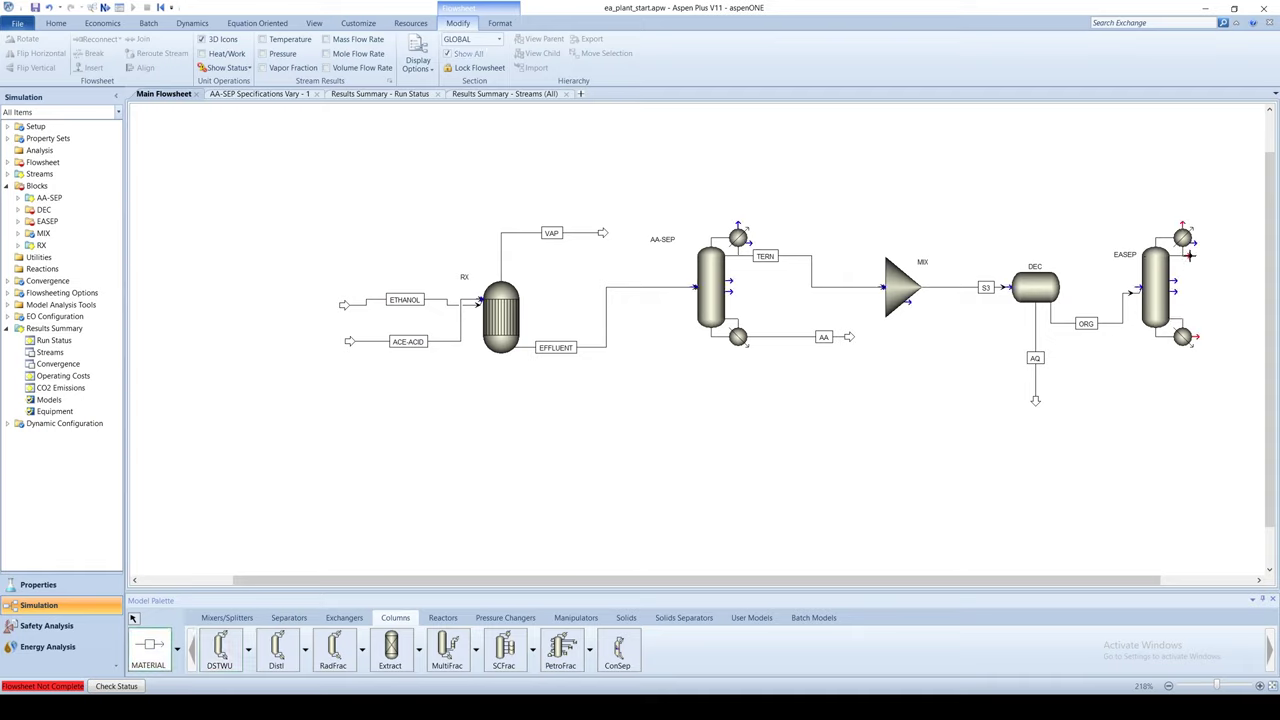
left_click(1181, 250)
left_click(880, 291)
key("Return")
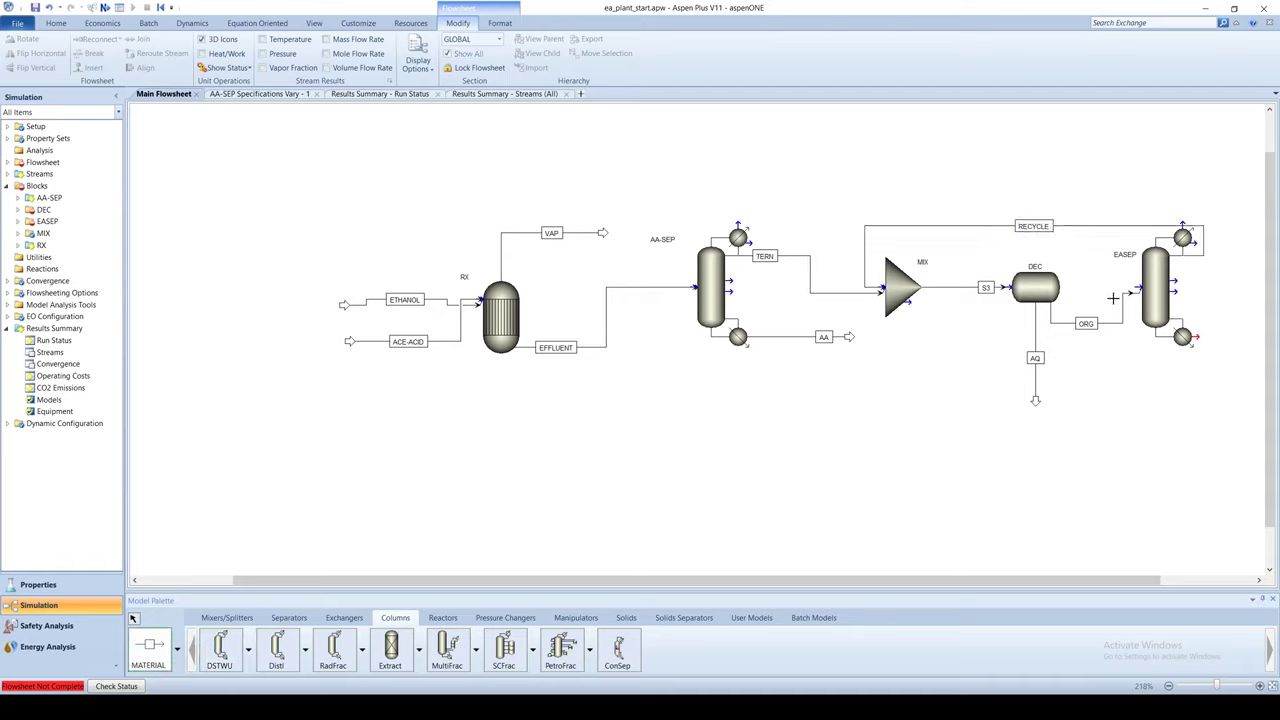
Step: Add a bottoms product stream named EA-PROD to the EASEP column
left_click(1193, 337)
left_click(1256, 338)
type("EA-PROD")
key("Return")
left_click(1220, 300)
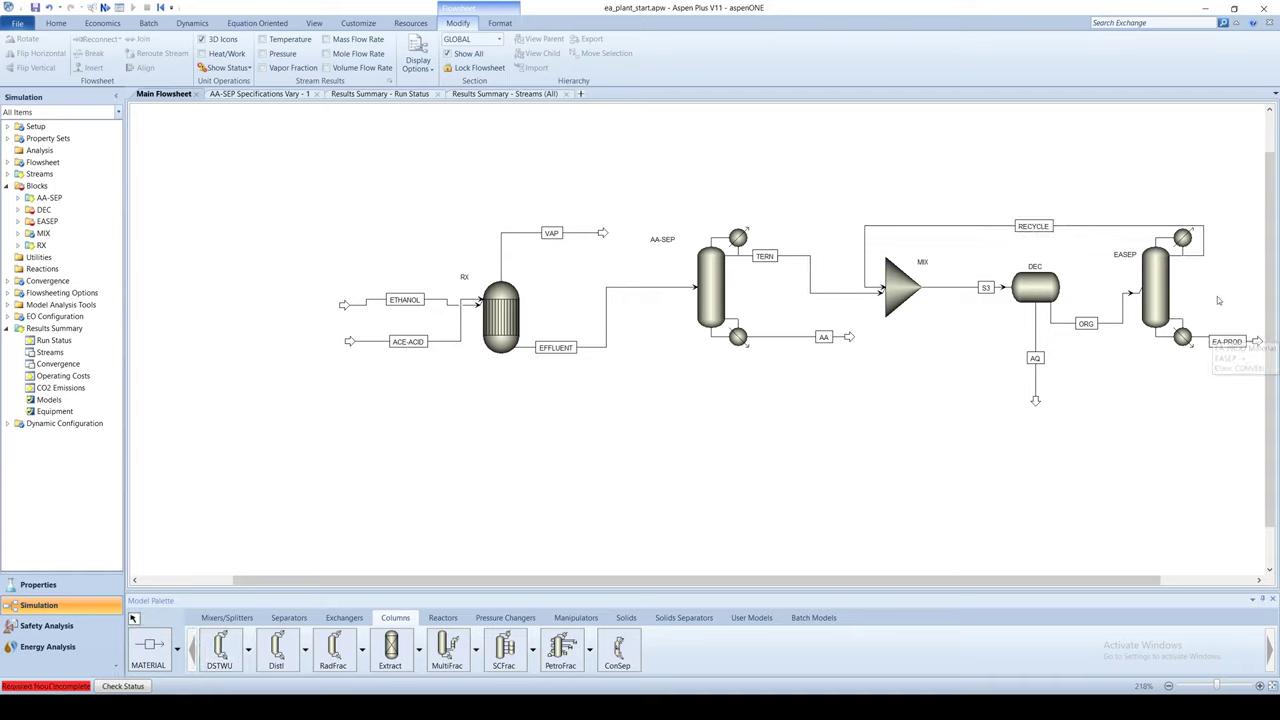
Step: Add a feed stream named WATER entering the MIX block from below
left_click_drag(566, 579, 634, 579)
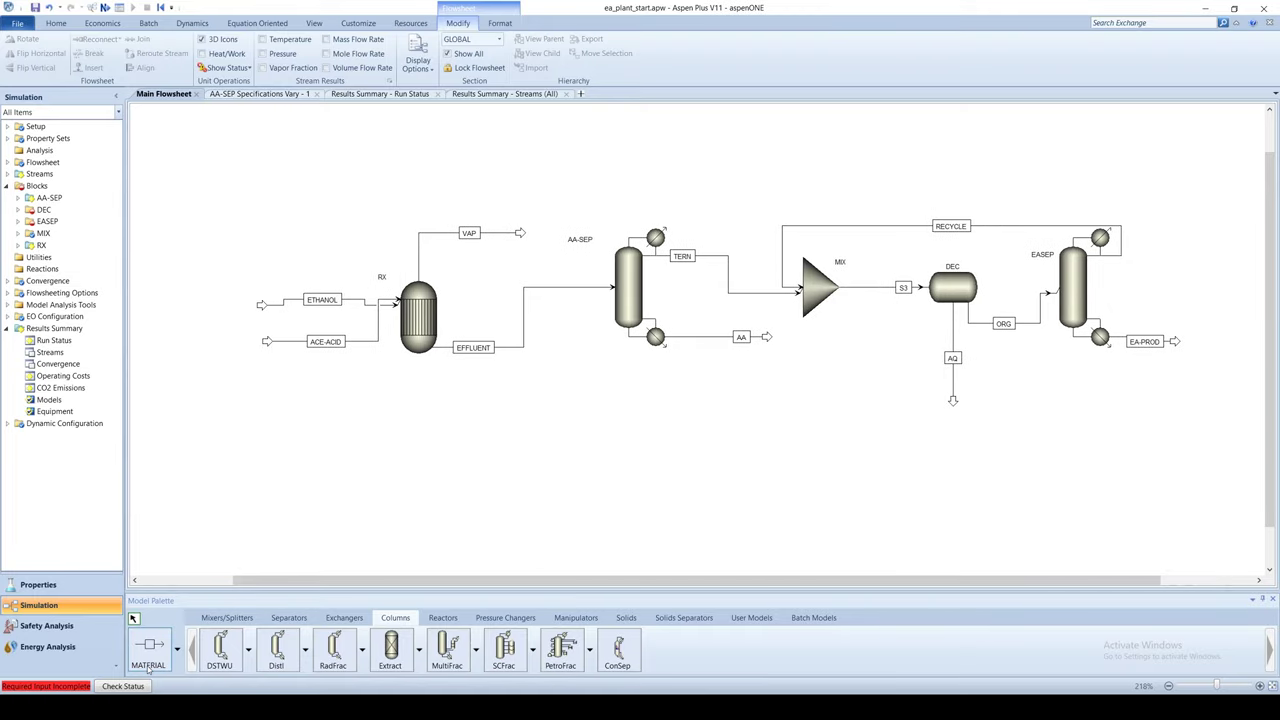
left_click(148, 652)
left_click(802, 383)
left_click(799, 293)
type("WA")
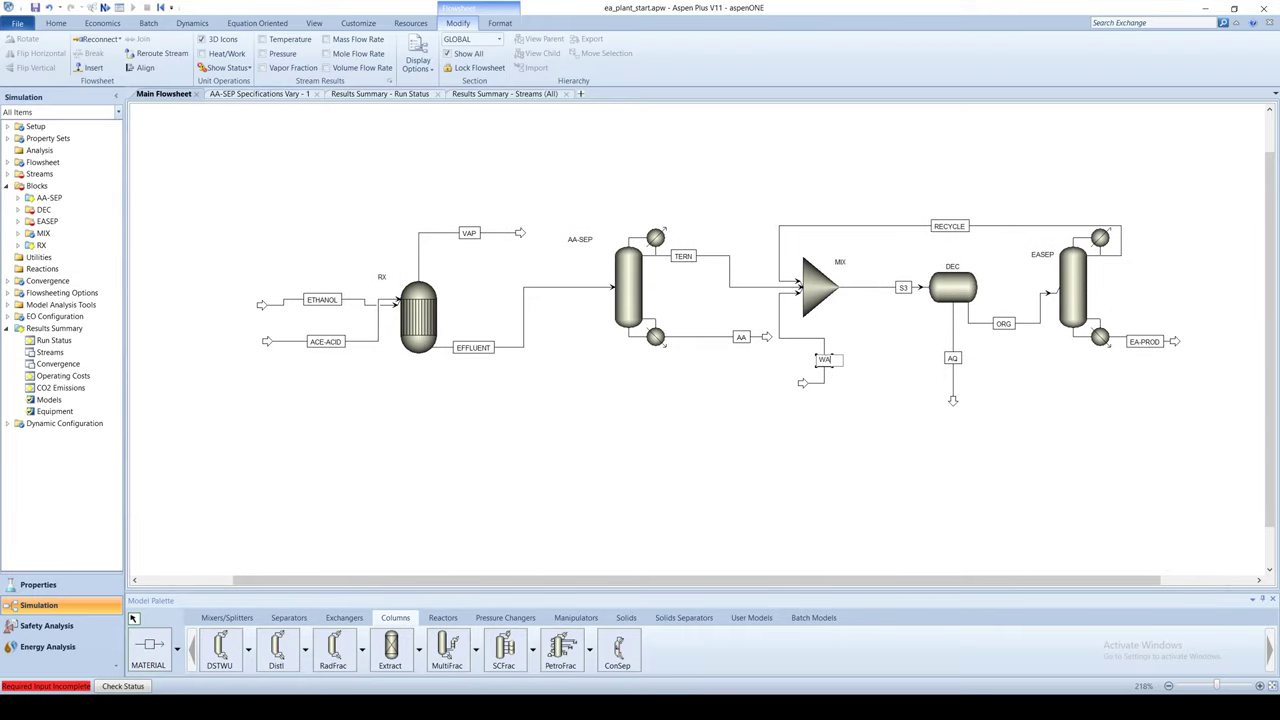
type("TER")
key("Return")
left_click(886, 335)
Step: Specify the WATER stream at 25 °C and 1 bar with a total mass flow of 200 kg/min
double_click(823, 348)
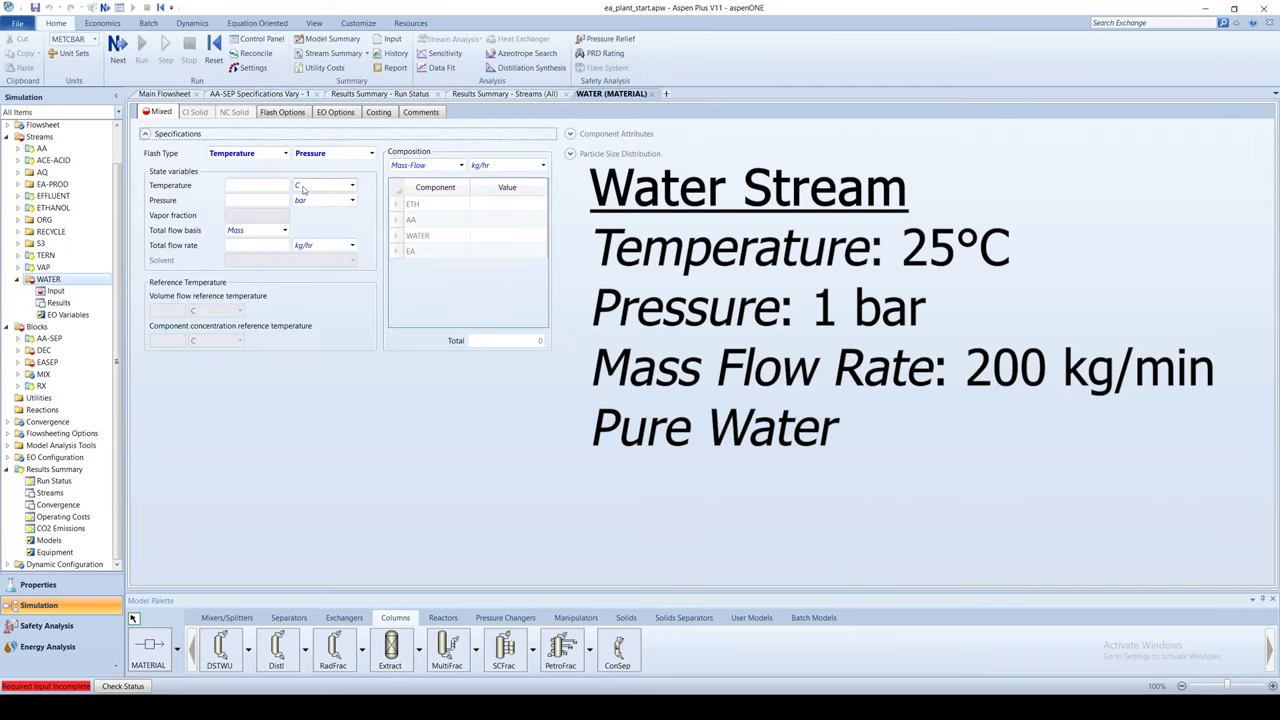
type("25")
key("Tab")
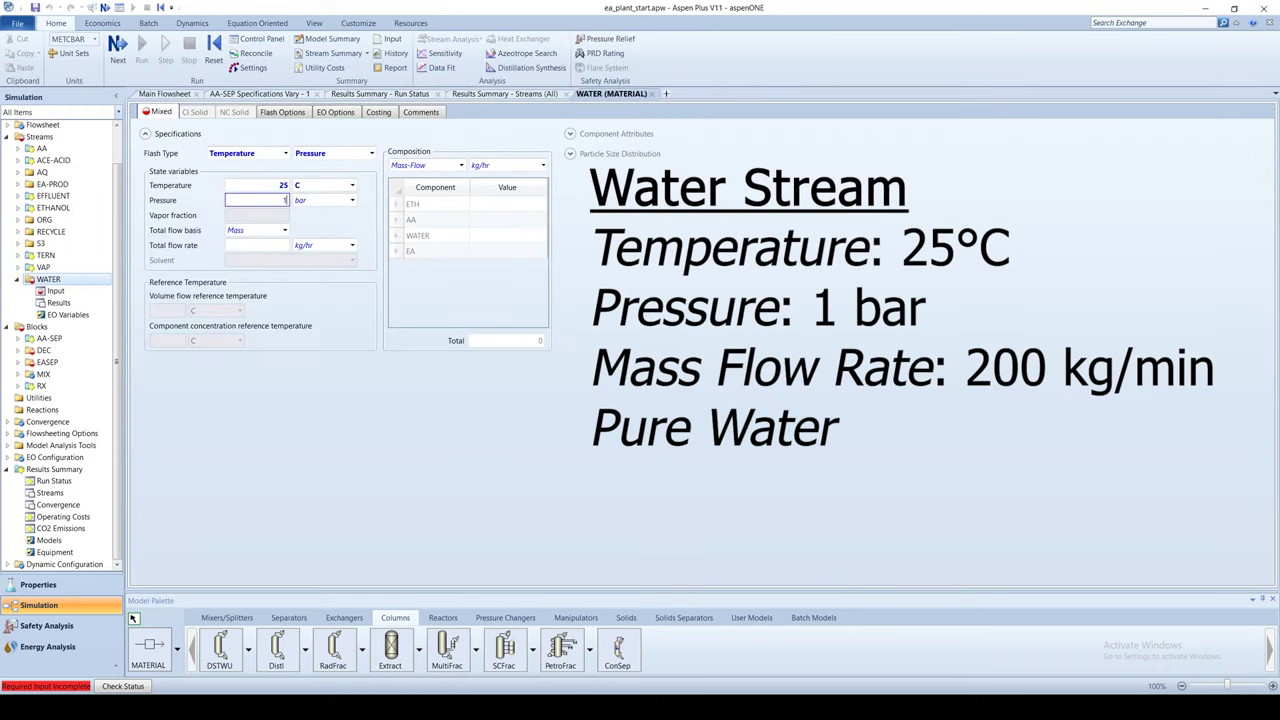
left_click(336, 245)
left_click(312, 405)
left_click(265, 245)
type("200")
key("Return")
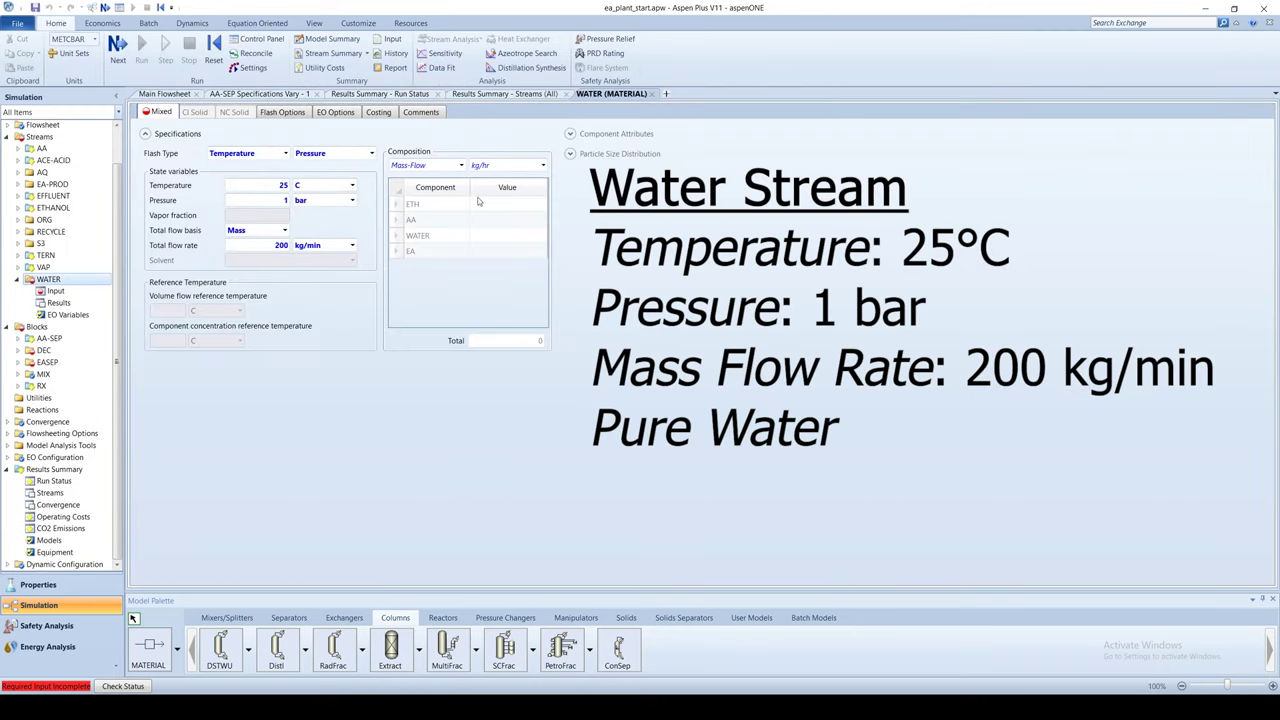
Step: Define the WATER stream composition by mass fraction, with WATER set to 1
left_click(460, 165)
left_click(430, 216)
left_click(490, 236)
type("1")
key("Return")
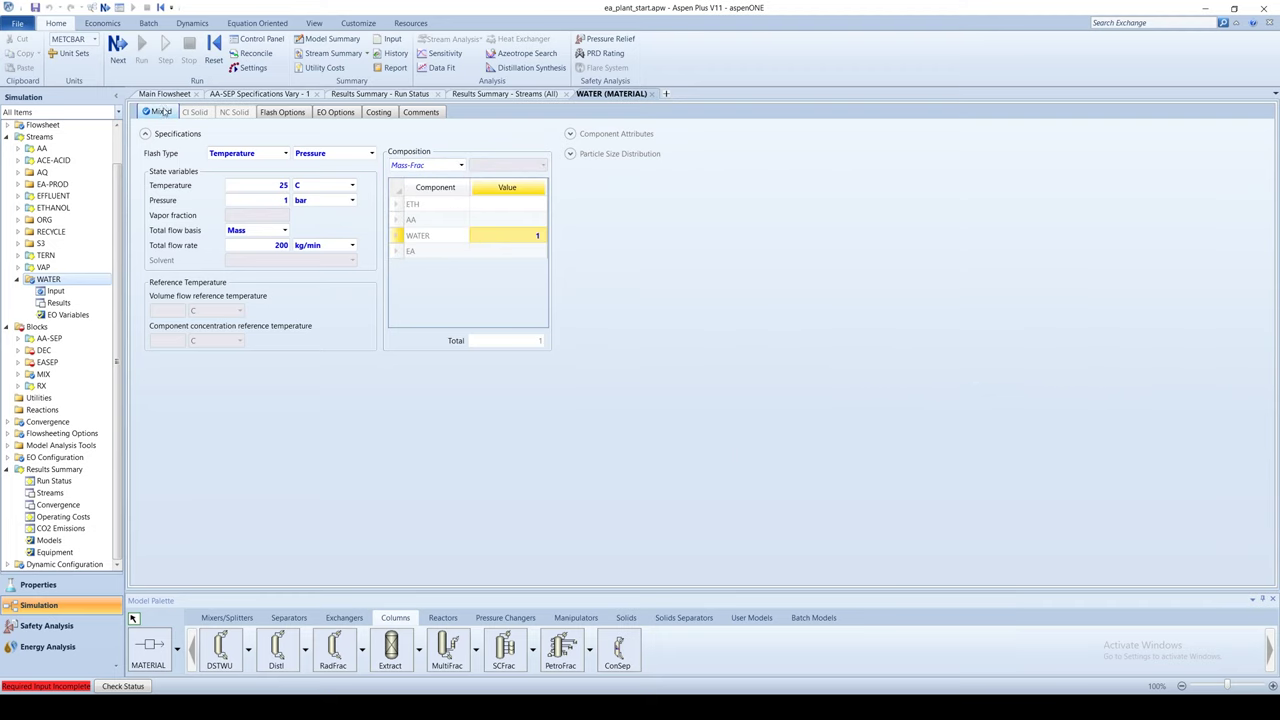
Step: Specify the DEC decanter at 1 bar and 25 °C, with WATER as the key component of the second liquid phase
left_click(164, 93)
double_click(940, 286)
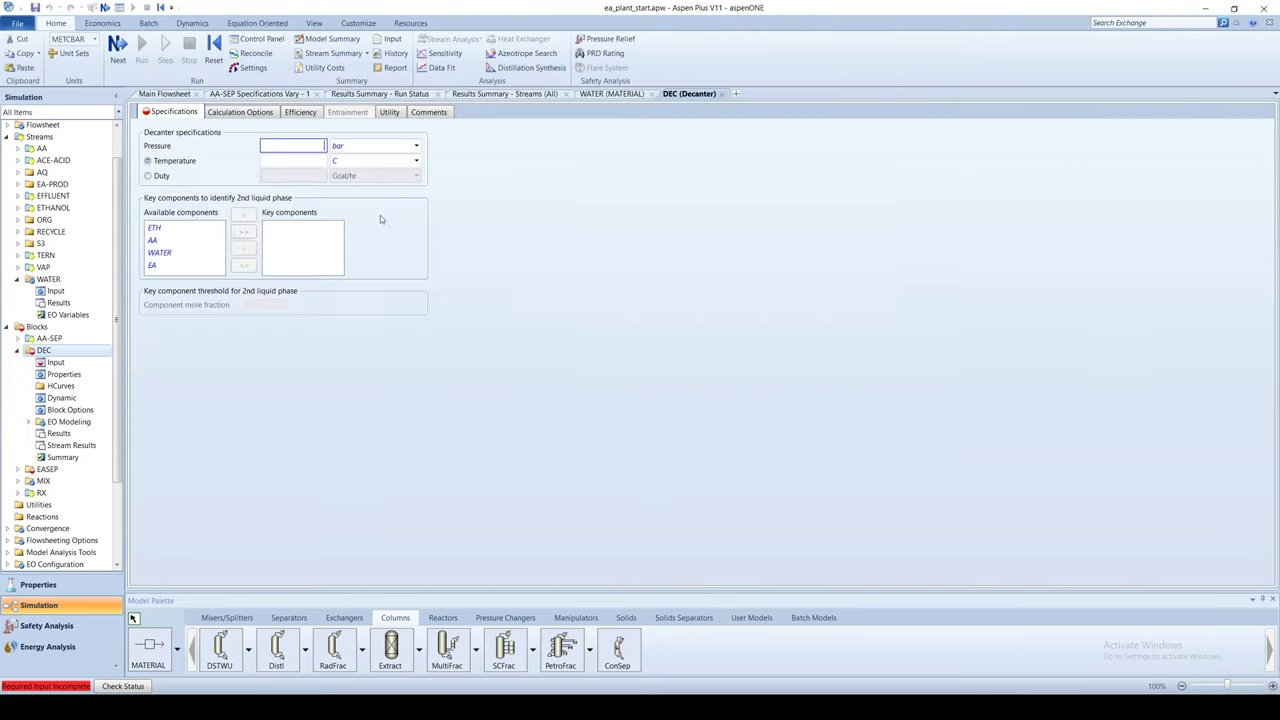
type("1")
left_click(300, 161)
type("25")
key("Return")
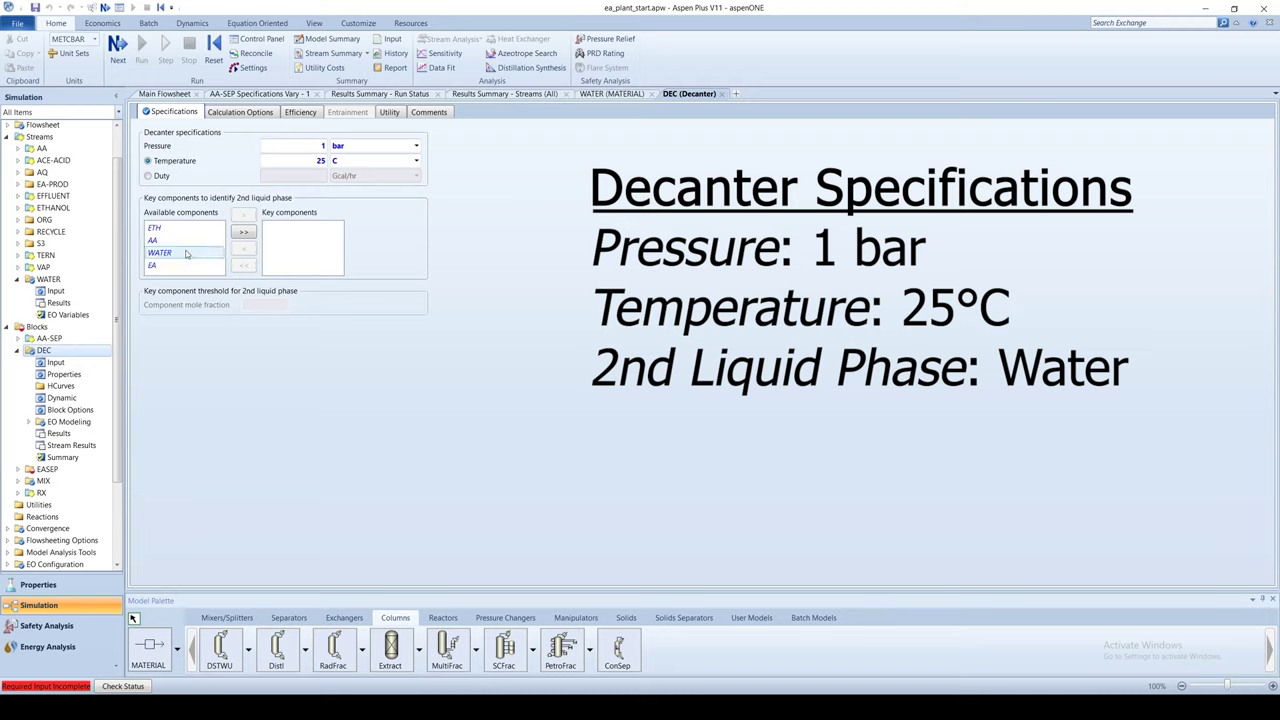
left_click(153, 252)
left_click(243, 215)
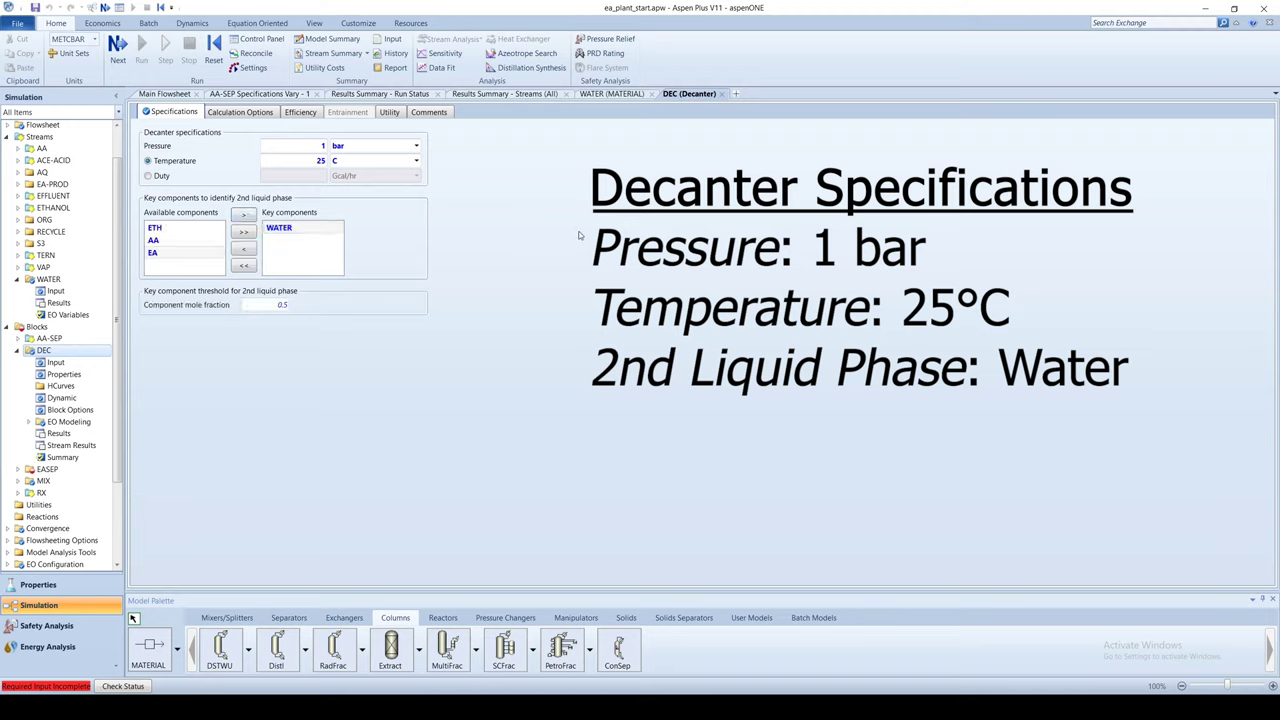
Step: Configure the ethyl acetate separation column with 15 stages and a total condenser
left_click(164, 93)
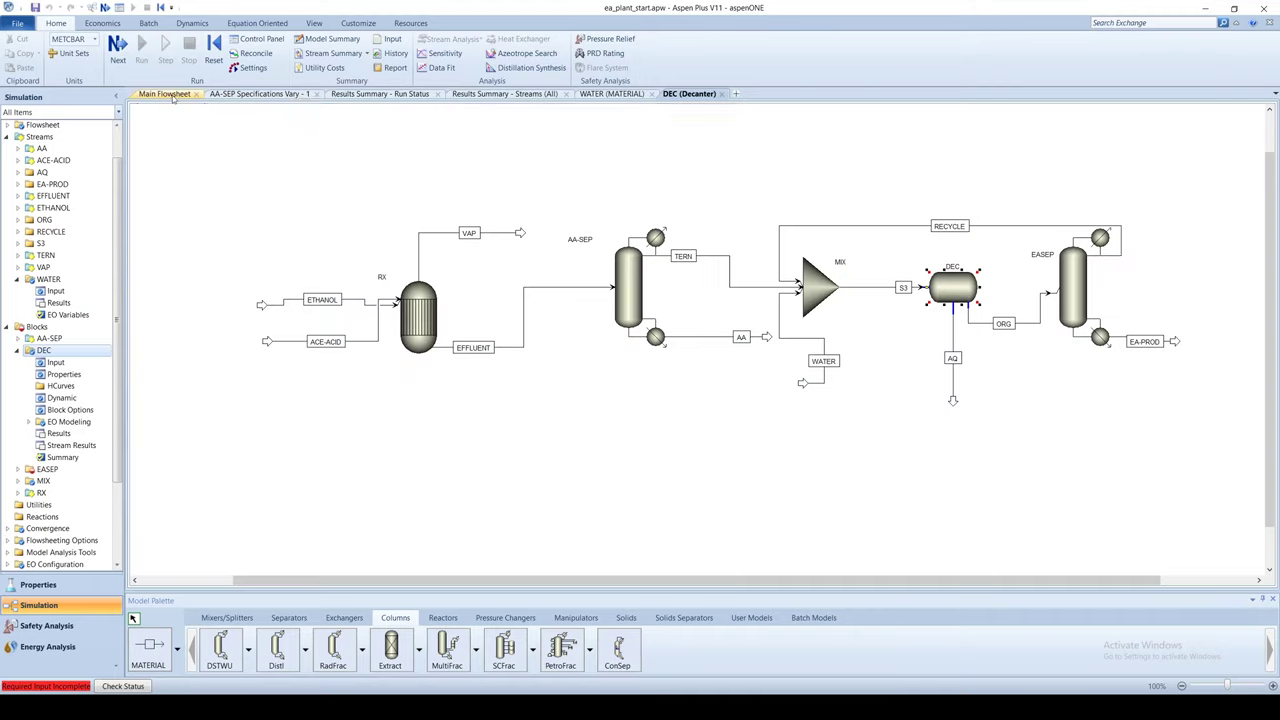
left_click(1015, 190)
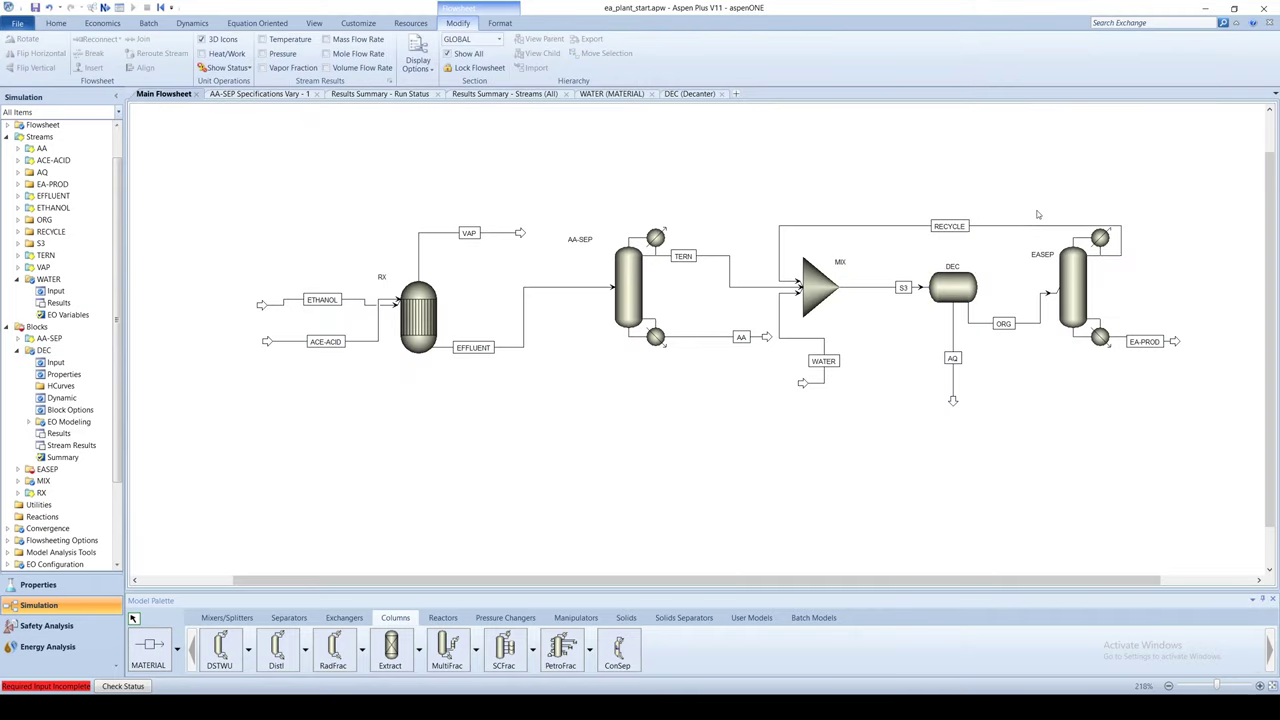
double_click(1073, 283)
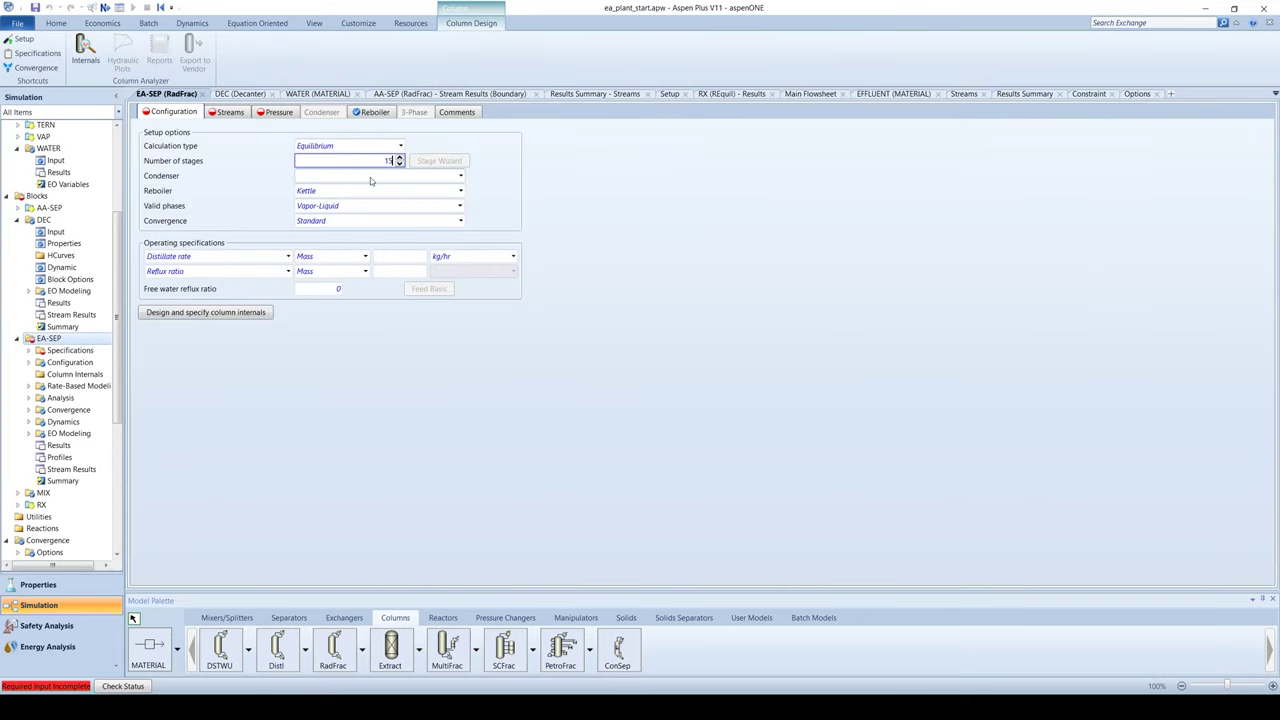
left_click(460, 176)
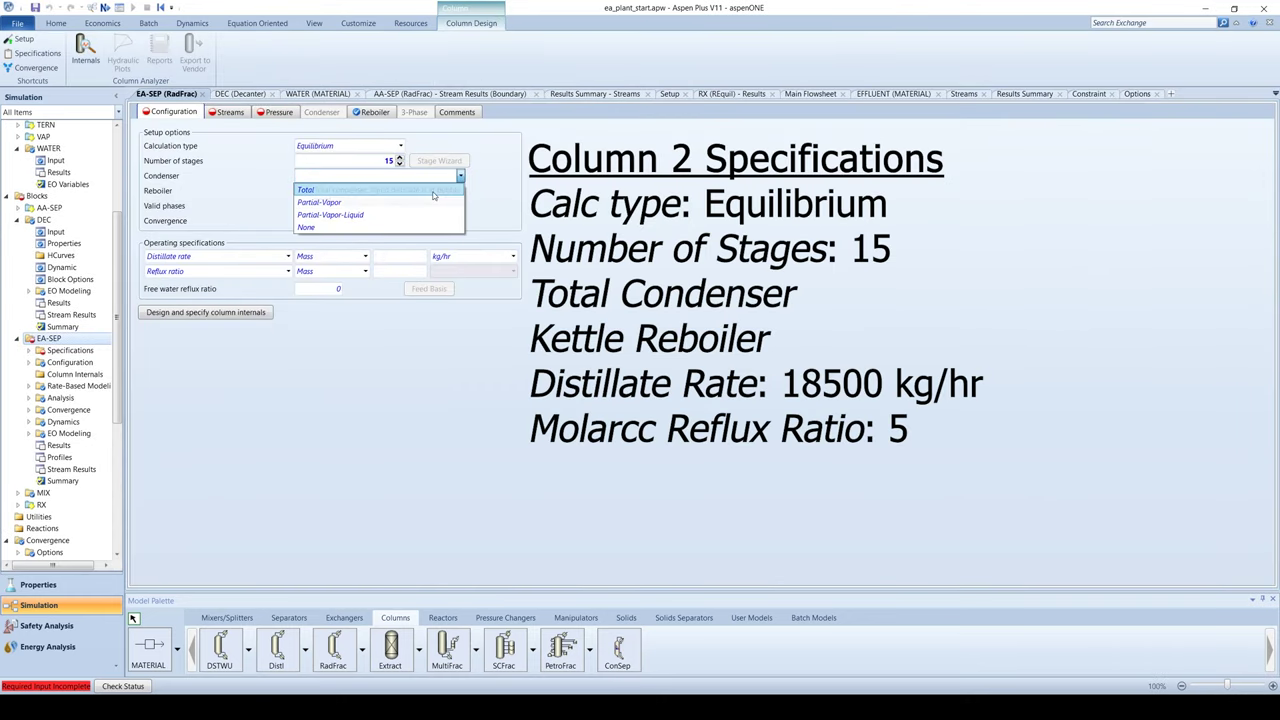
left_click(433, 192)
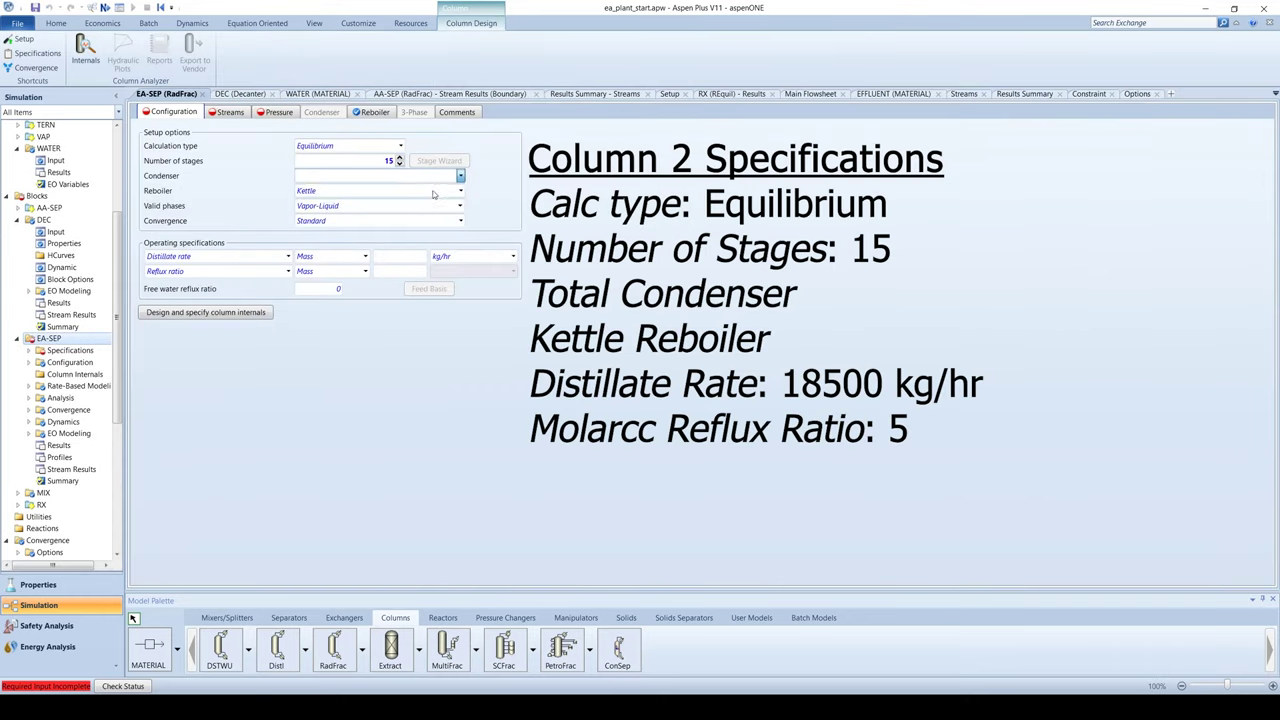
Step: Set the column's mass distillate rate to 18500 kg/hr and its molar reflux ratio to 5
left_click(389, 257)
type("18500")
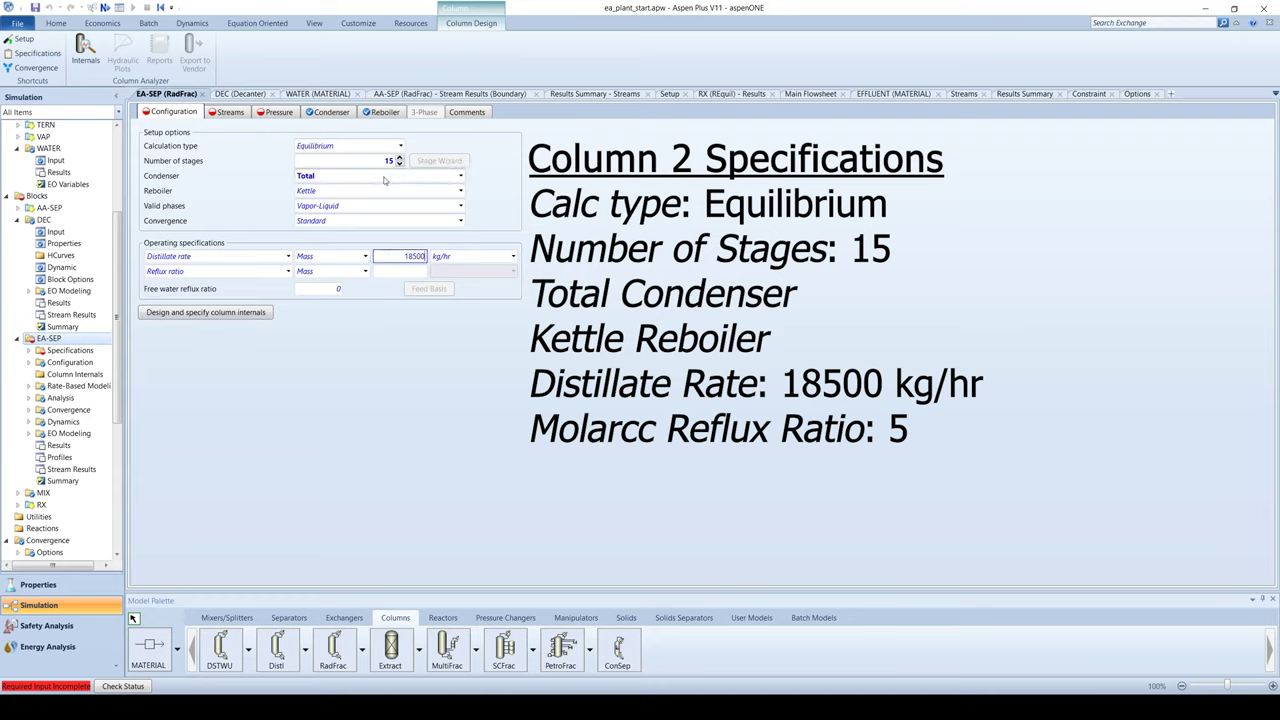
key("Return")
left_click(365, 271)
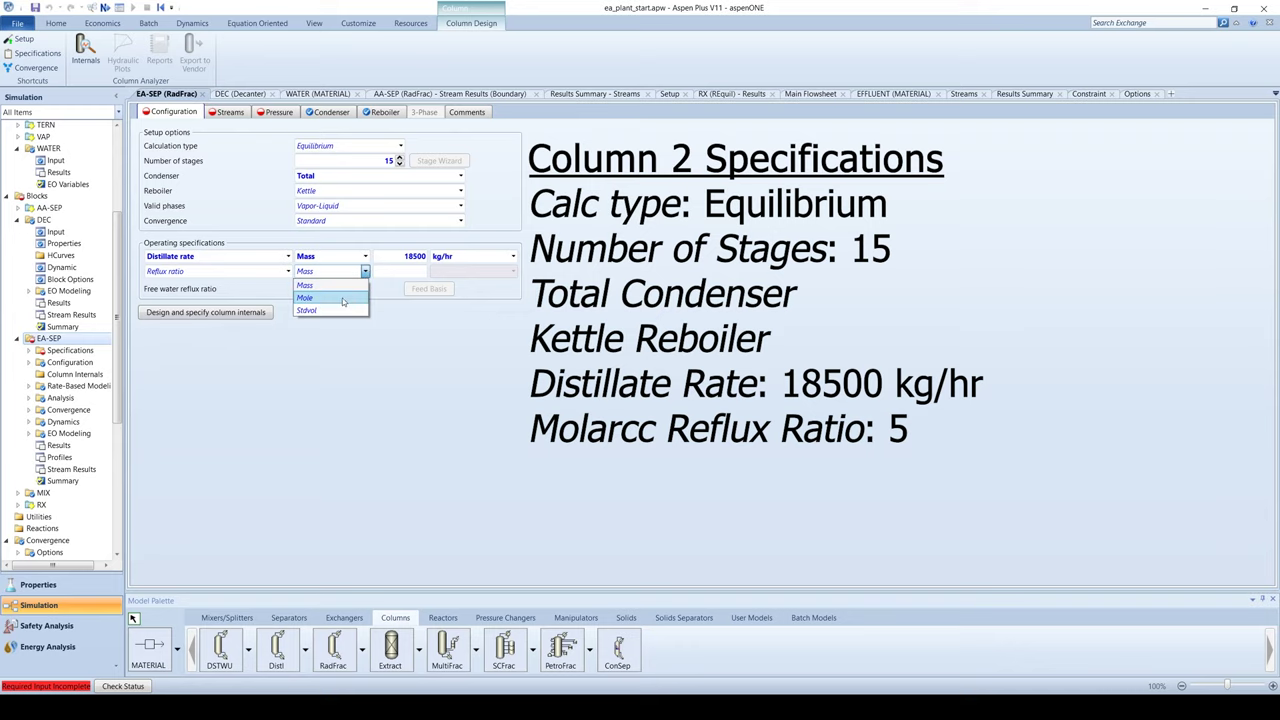
left_click(330, 284)
left_click(405, 271)
type("5")
key("Return")
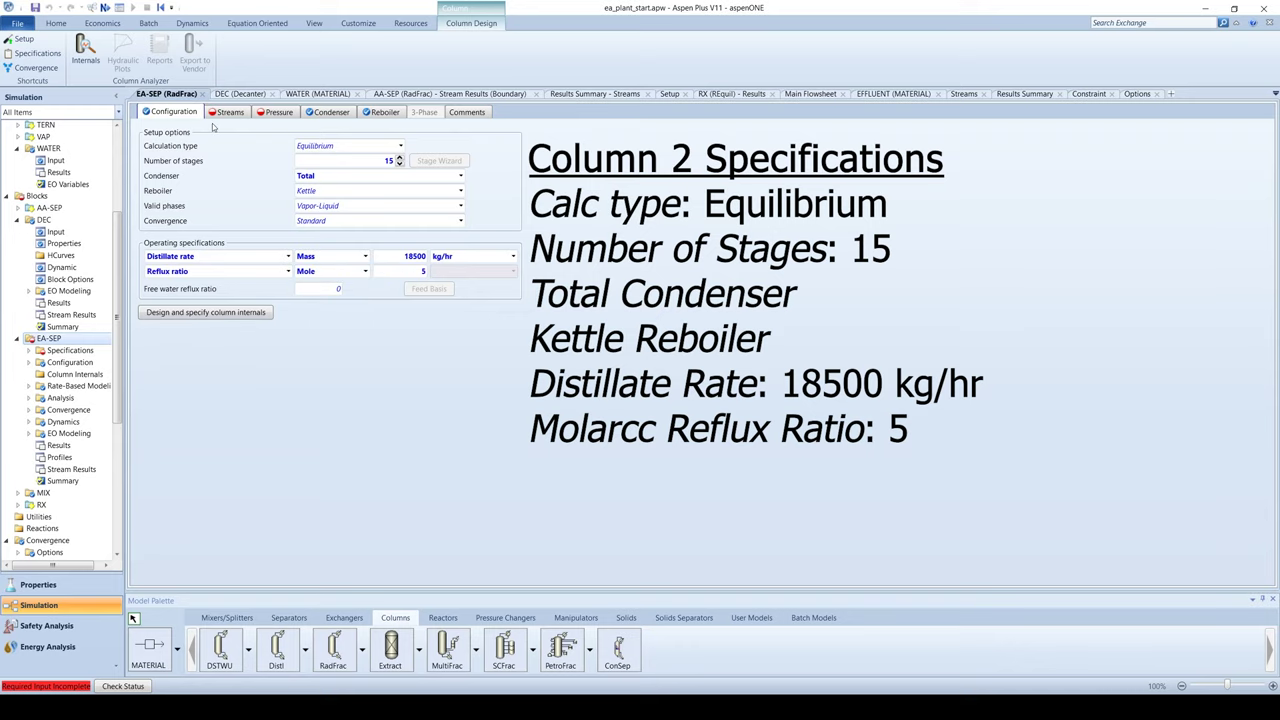
Step: Feed the ORG stream to the column at stage 8 with the On-Stage convention
left_click(230, 112)
left_click(248, 162)
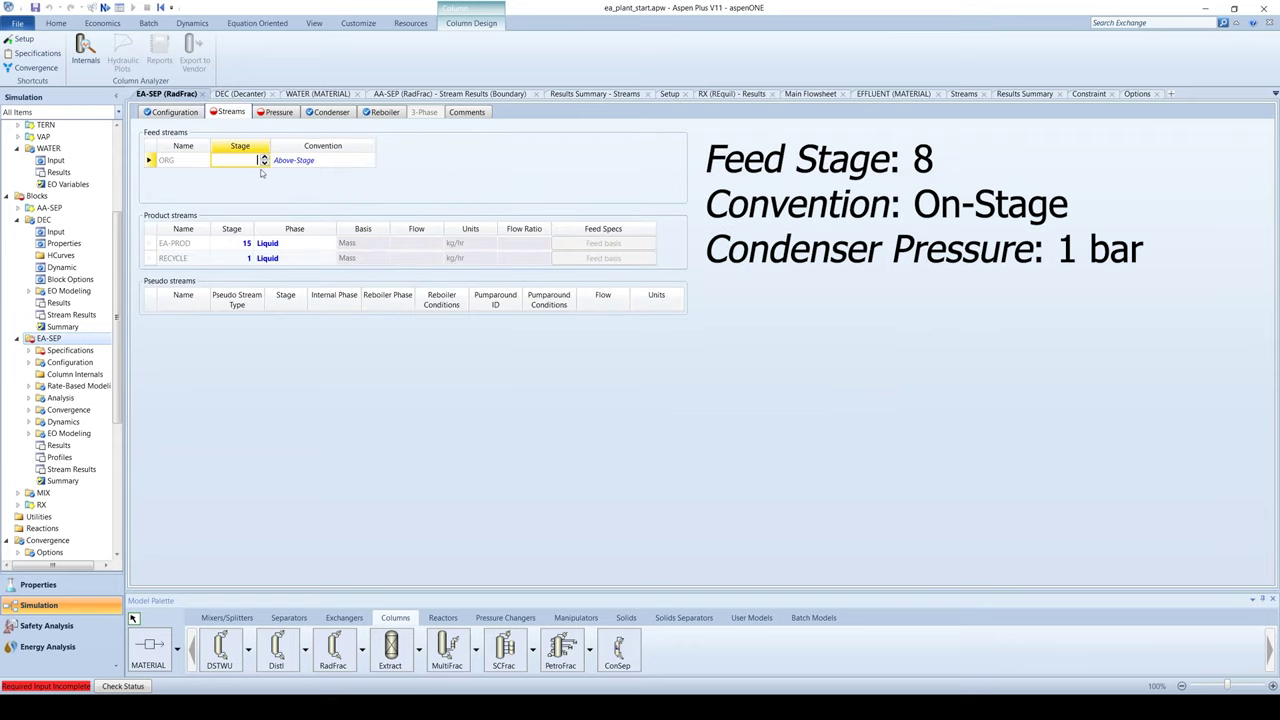
type("8")
left_click(366, 162)
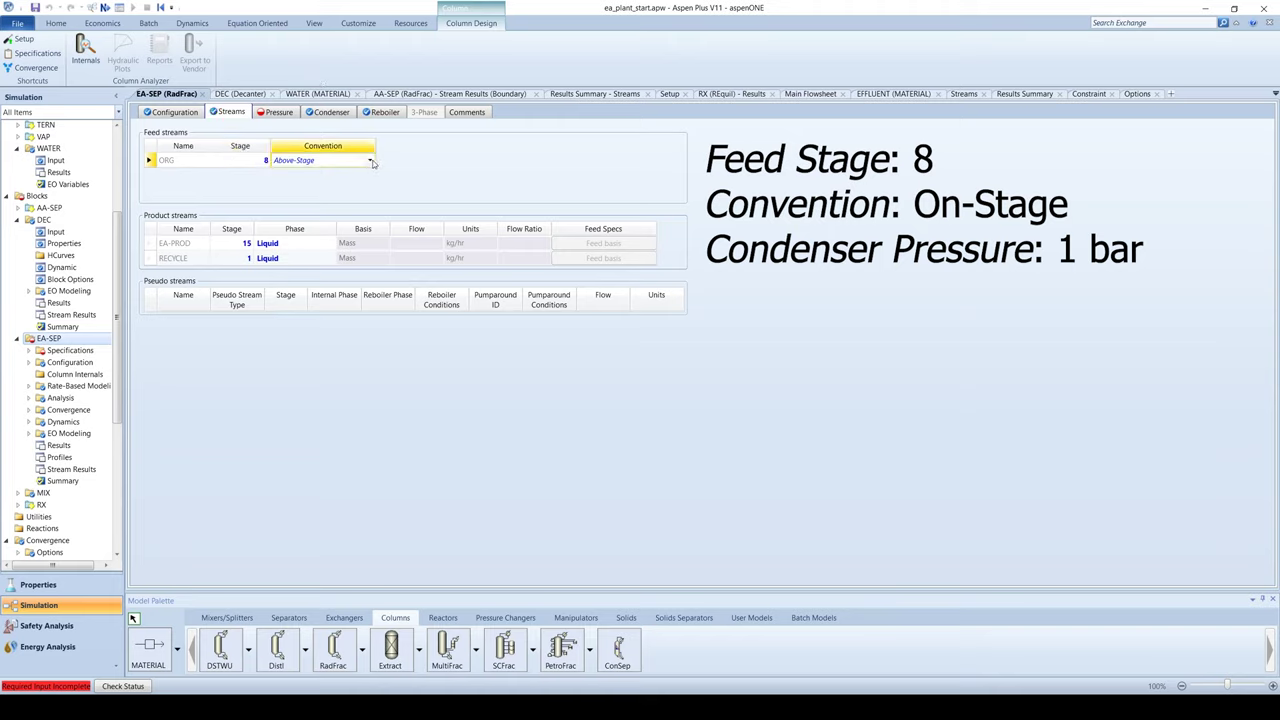
left_click(369, 161)
left_click(326, 187)
Step: Set the ethyl acetate column's stage 1 condenser pressure to 1 bar
left_click(278, 112)
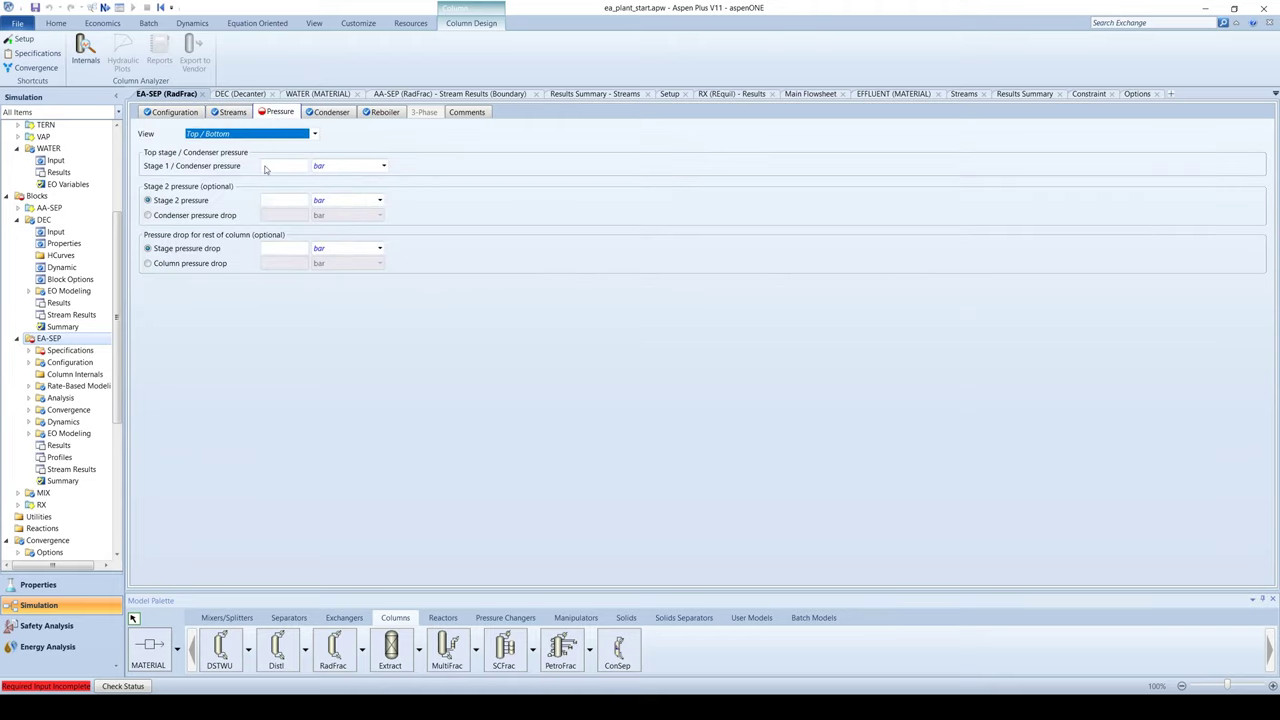
left_click(268, 166)
type("1")
key("Return")
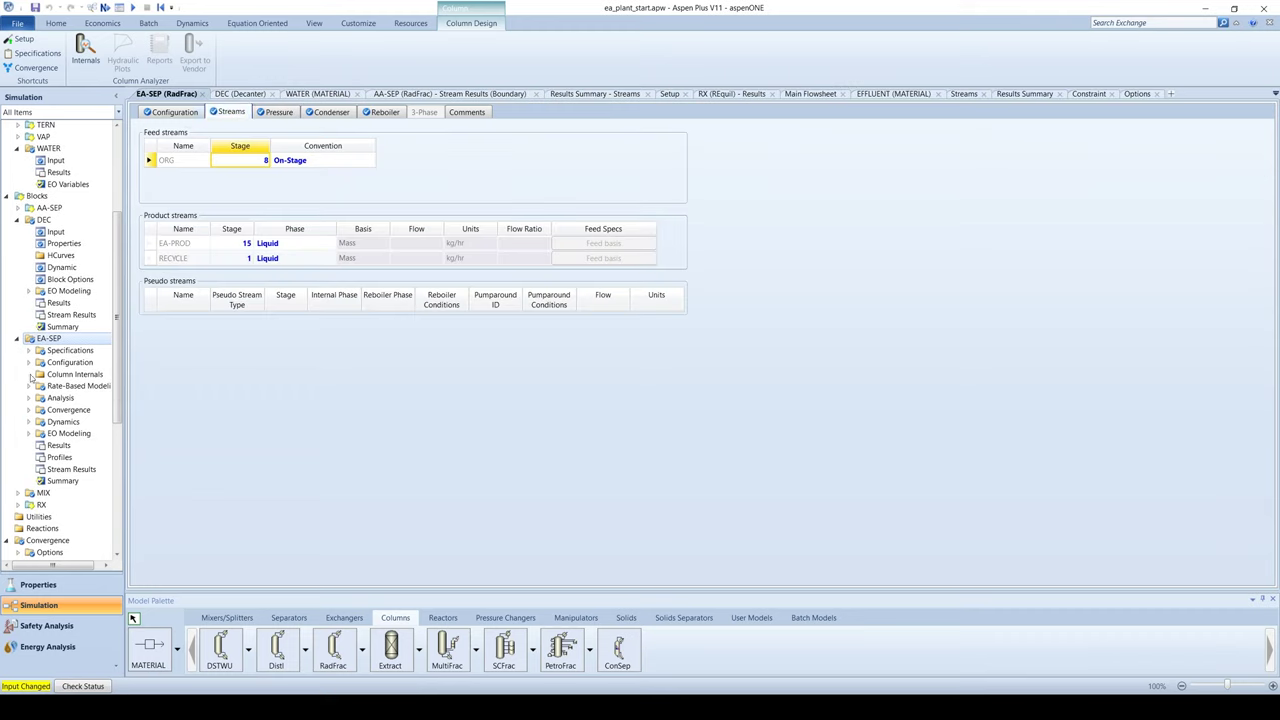
Step: Create a new flowsheet design spec with the ID EAPURITY
scroll(48, 450, "down", 4)
left_click(8, 485)
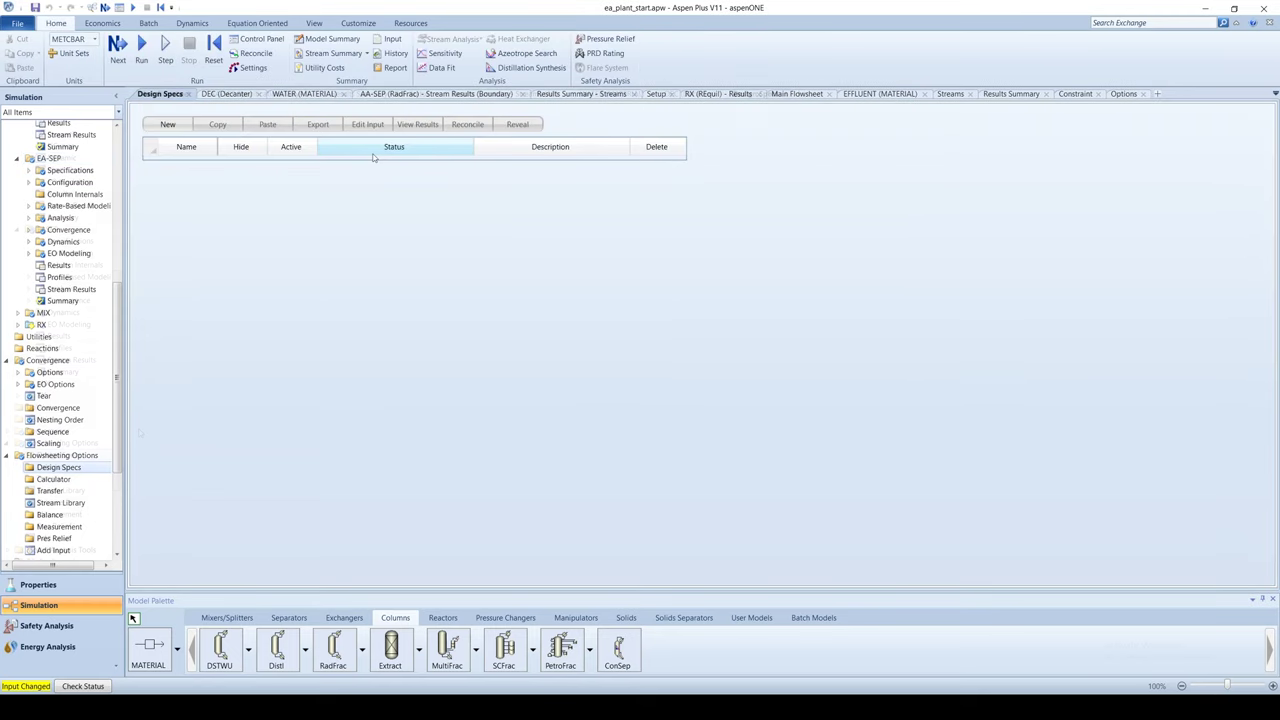
left_click(185, 125)
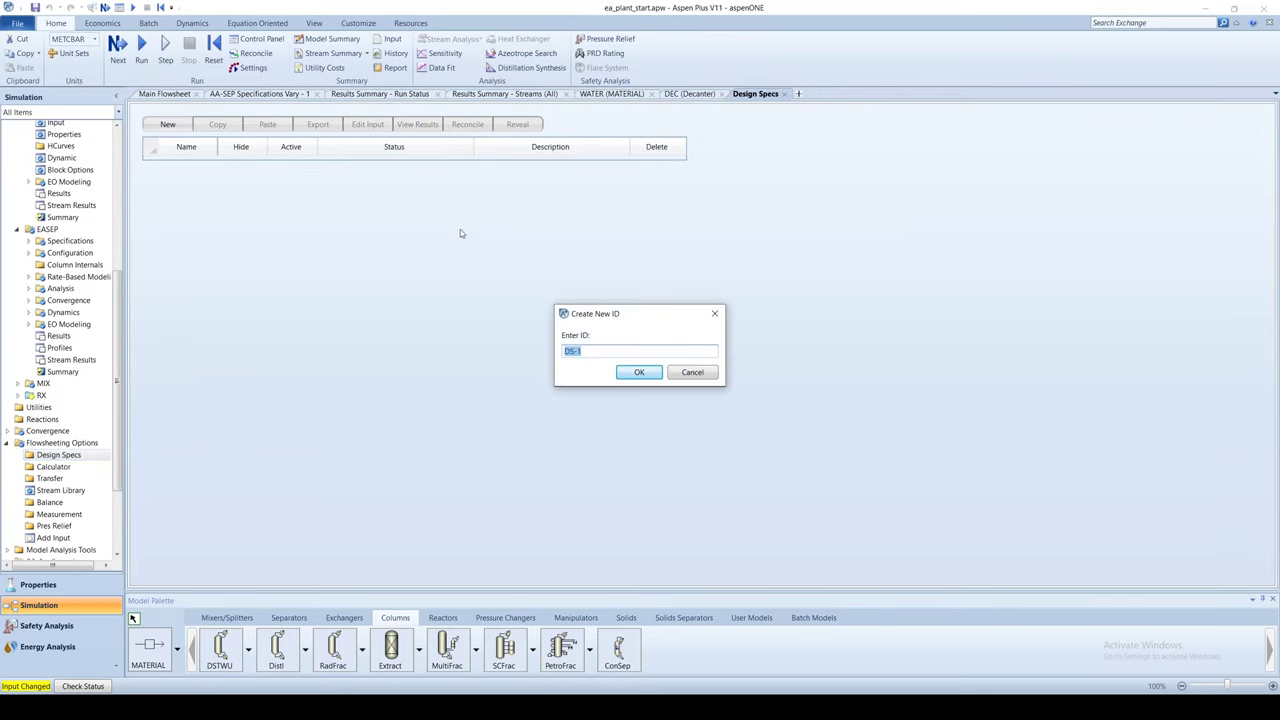
type("EAPURITY")
key("Return")
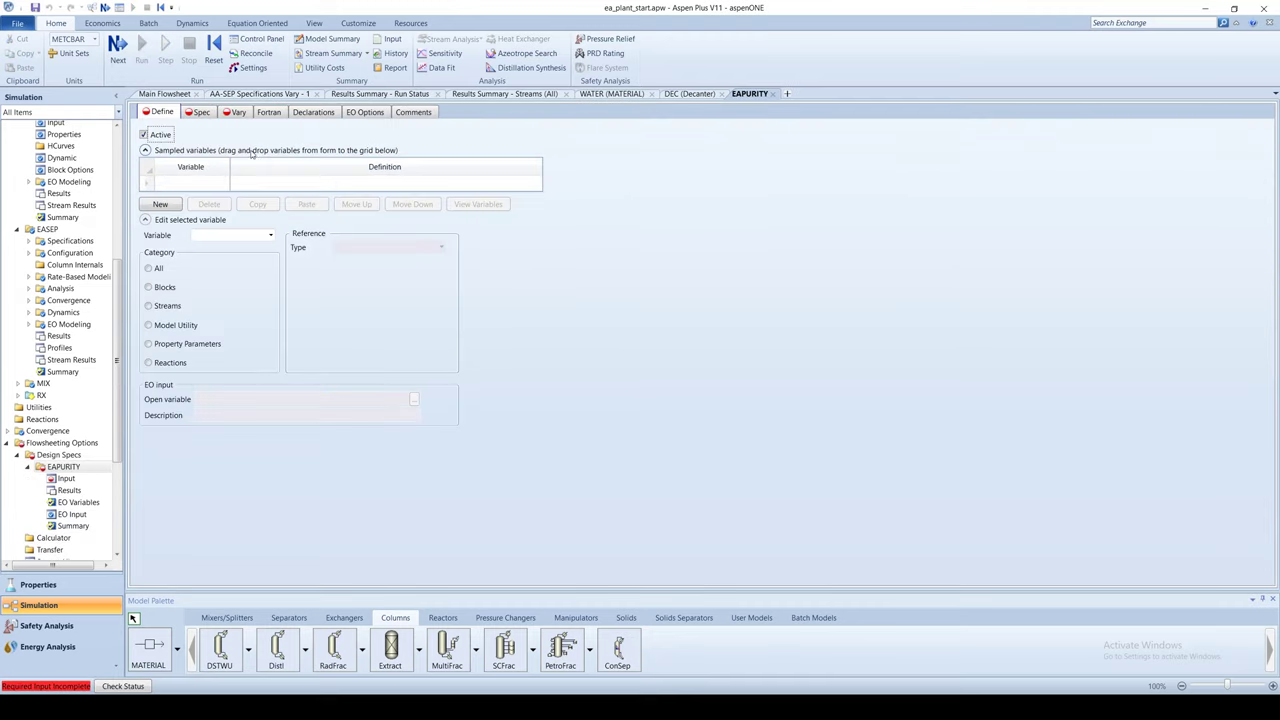
Step: Add a sampled variable named PURITY to the design spec and set its reference type to Mass-Frac
left_click(206, 183)
type("PURITY")
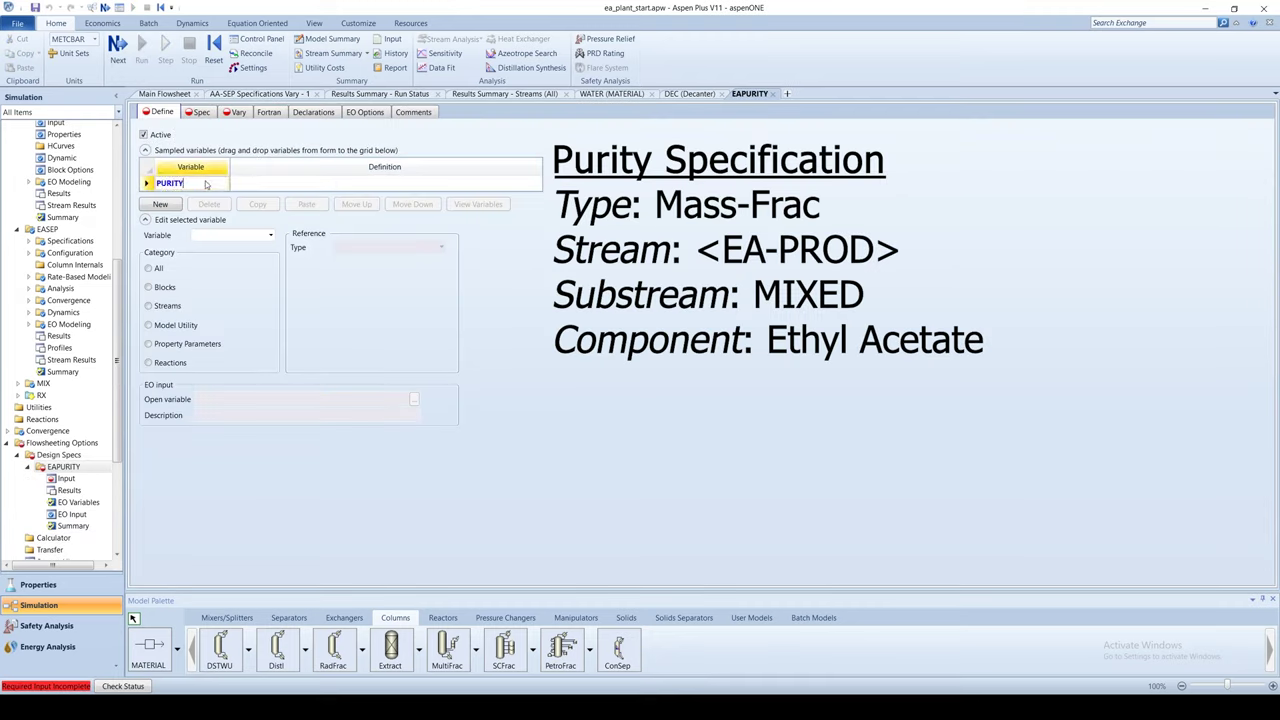
key("Return")
left_click(441, 262)
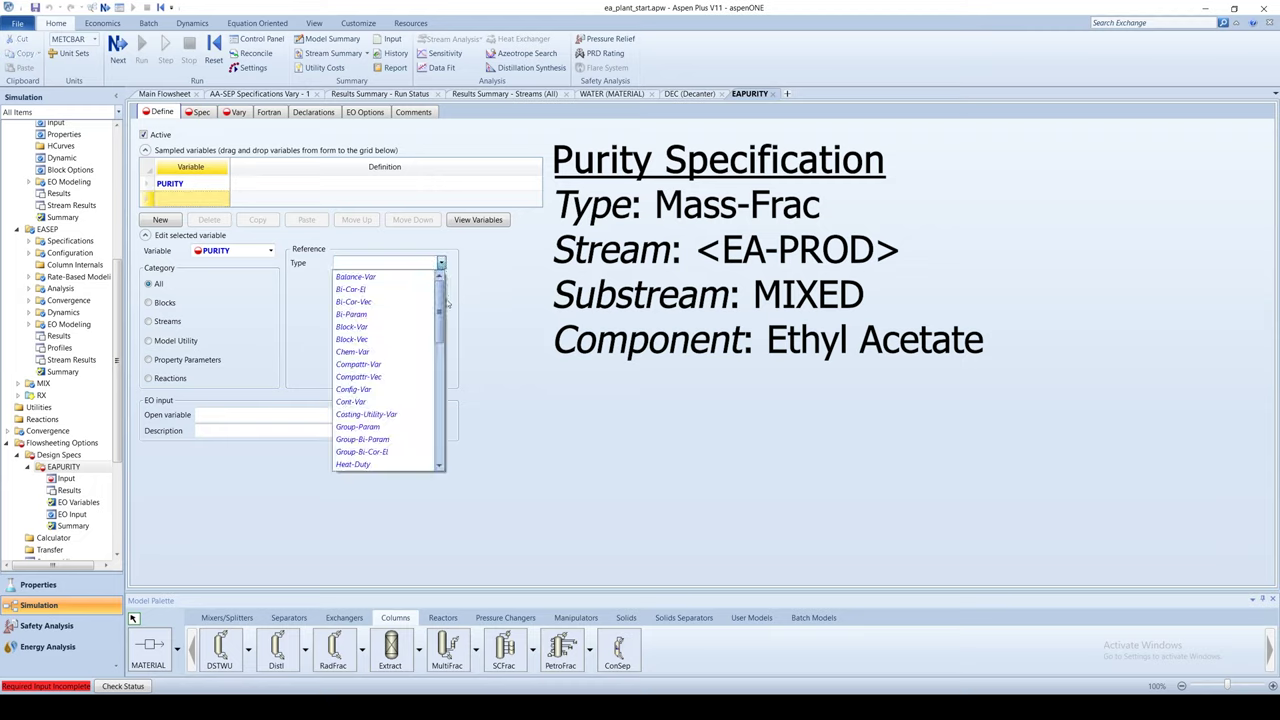
left_click_drag(440, 295, 440, 349)
left_click(352, 401)
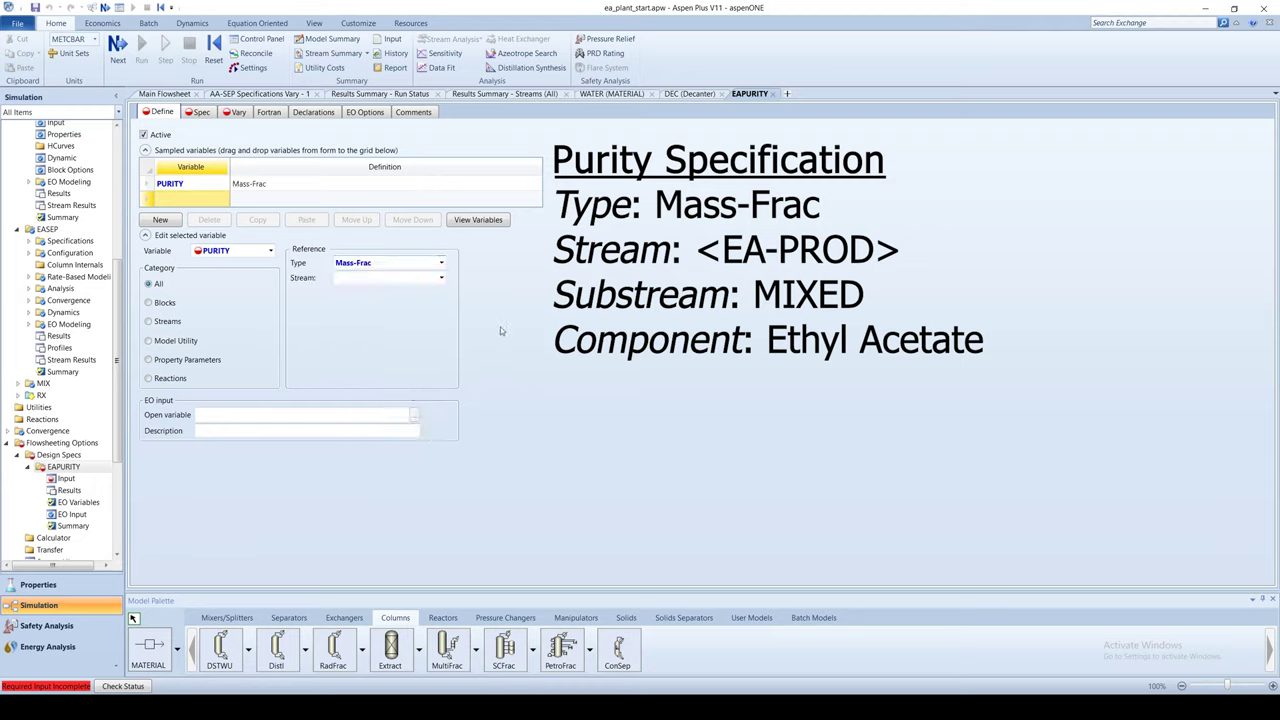
Step: Reference the PURITY variable to the EA component in the EA-PROD stream
left_click(442, 278)
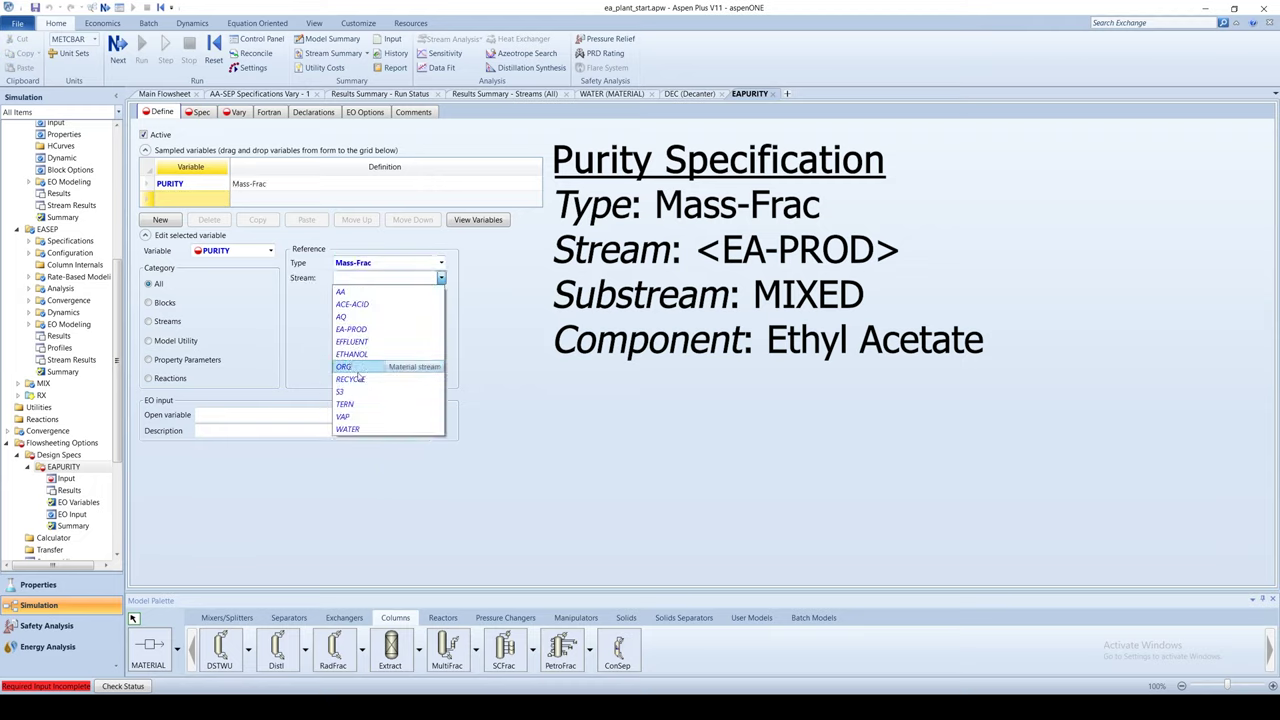
left_click(385, 332)
left_click(442, 307)
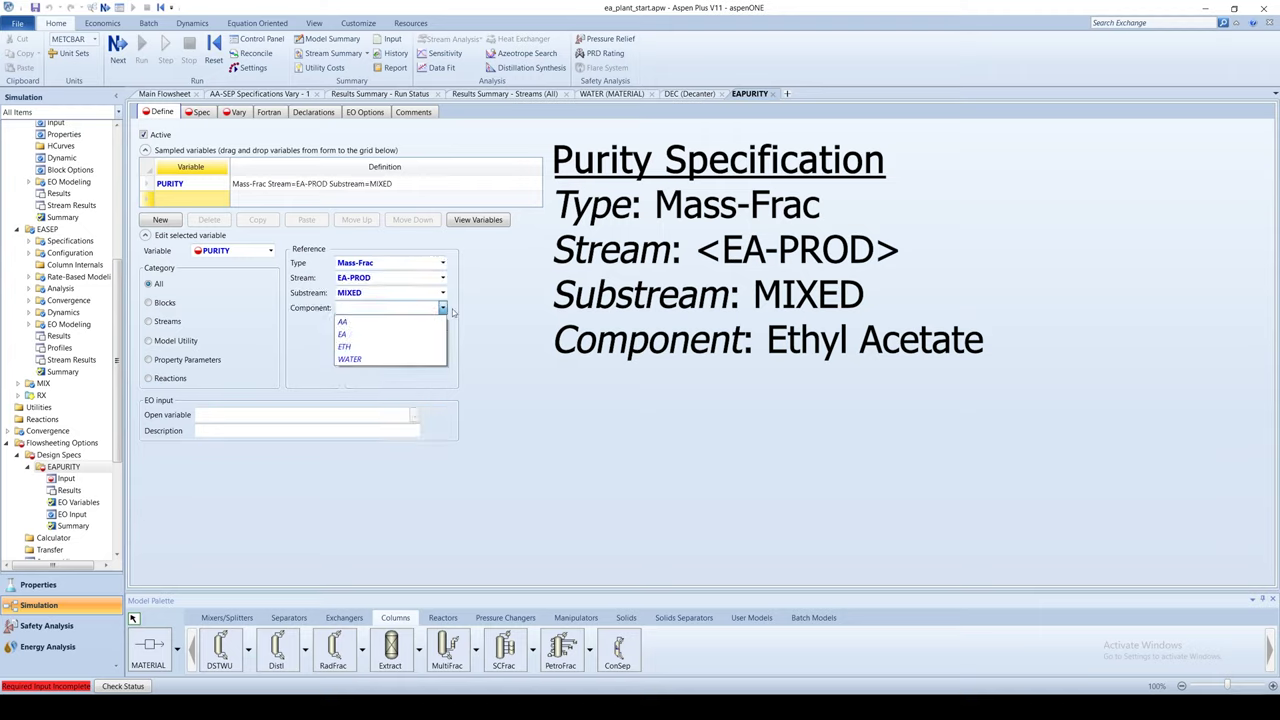
left_click(360, 328)
Step: Set the design spec expression to PURITY with a target of .98 and a tolerance of .0001
left_click(203, 113)
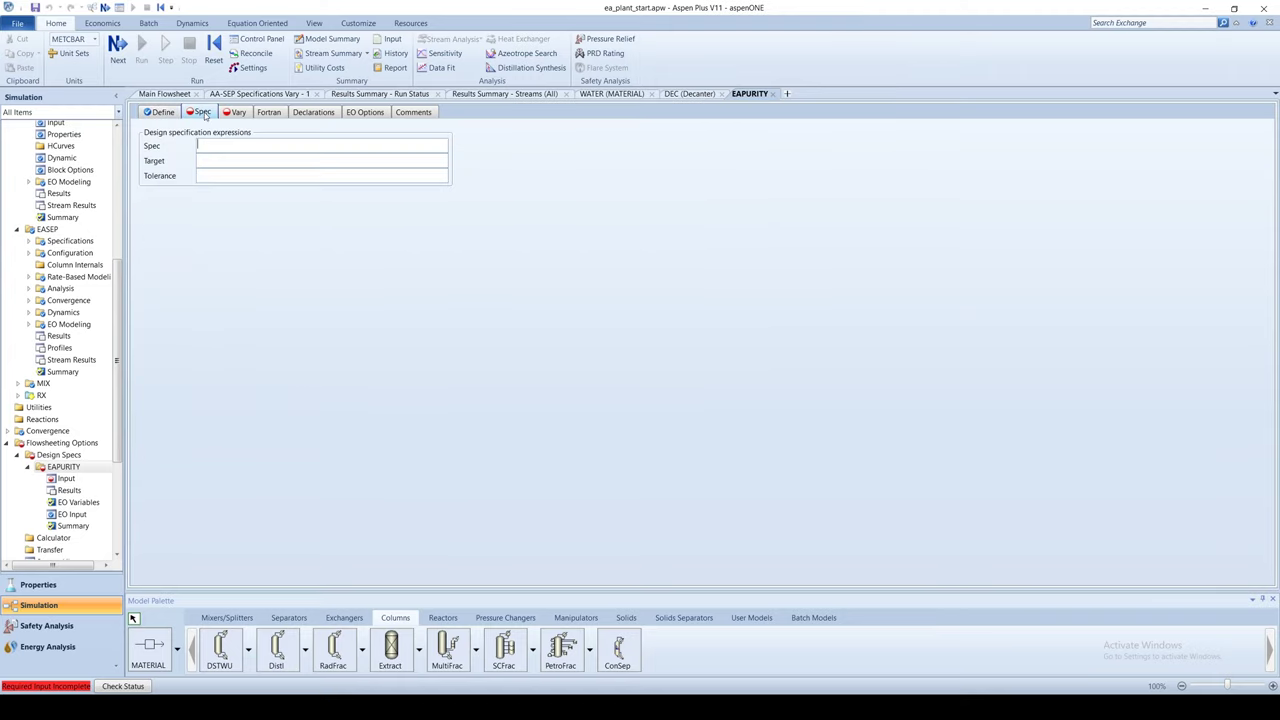
type("PURITY")
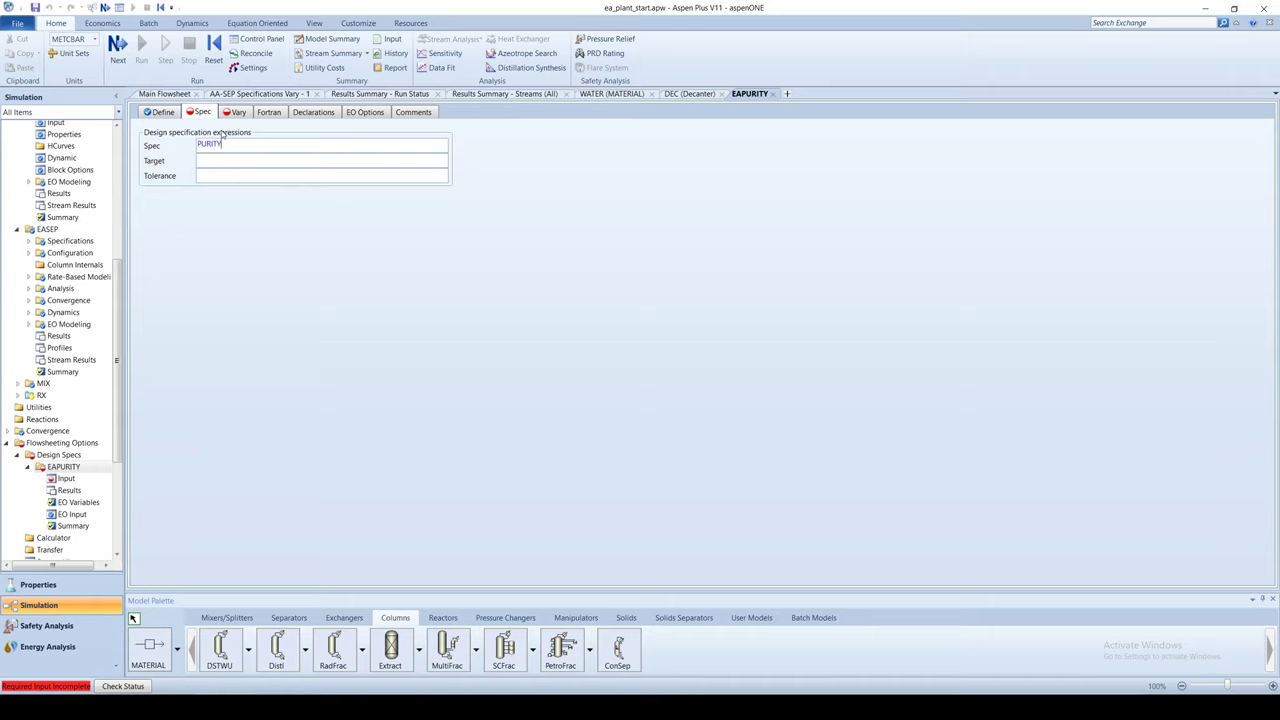
left_click(268, 158)
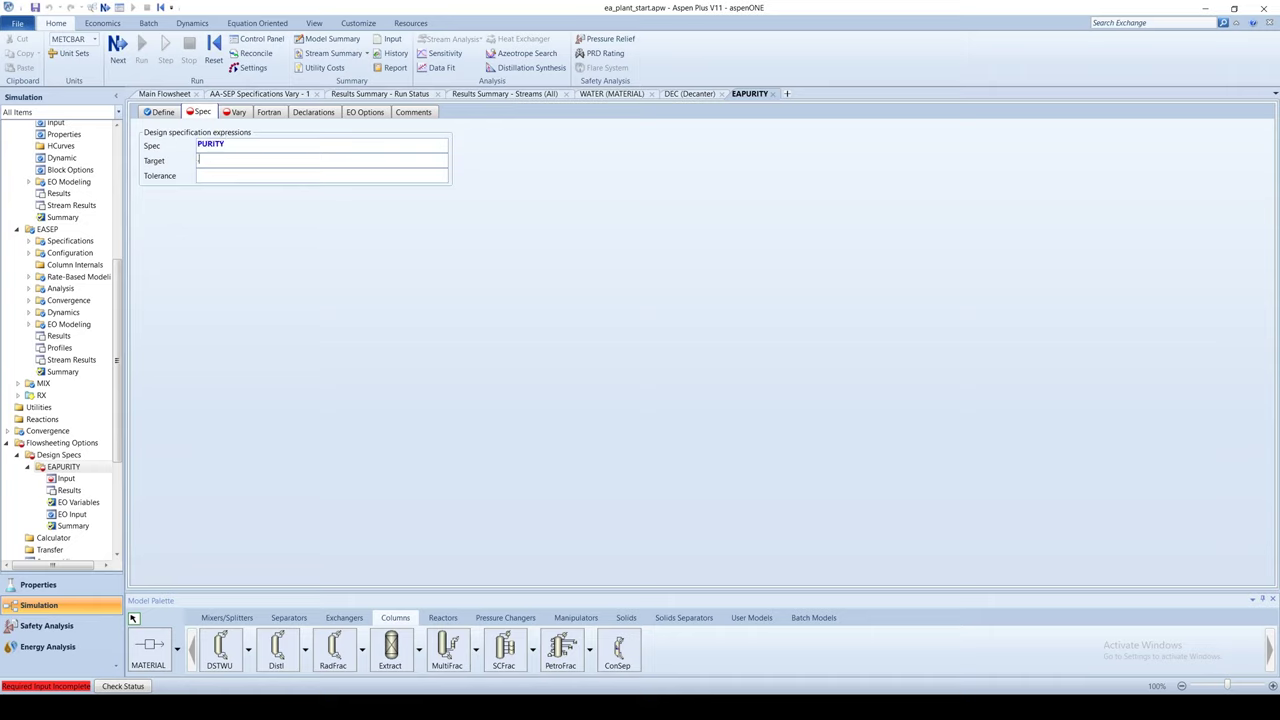
type("98")
left_click(287, 175)
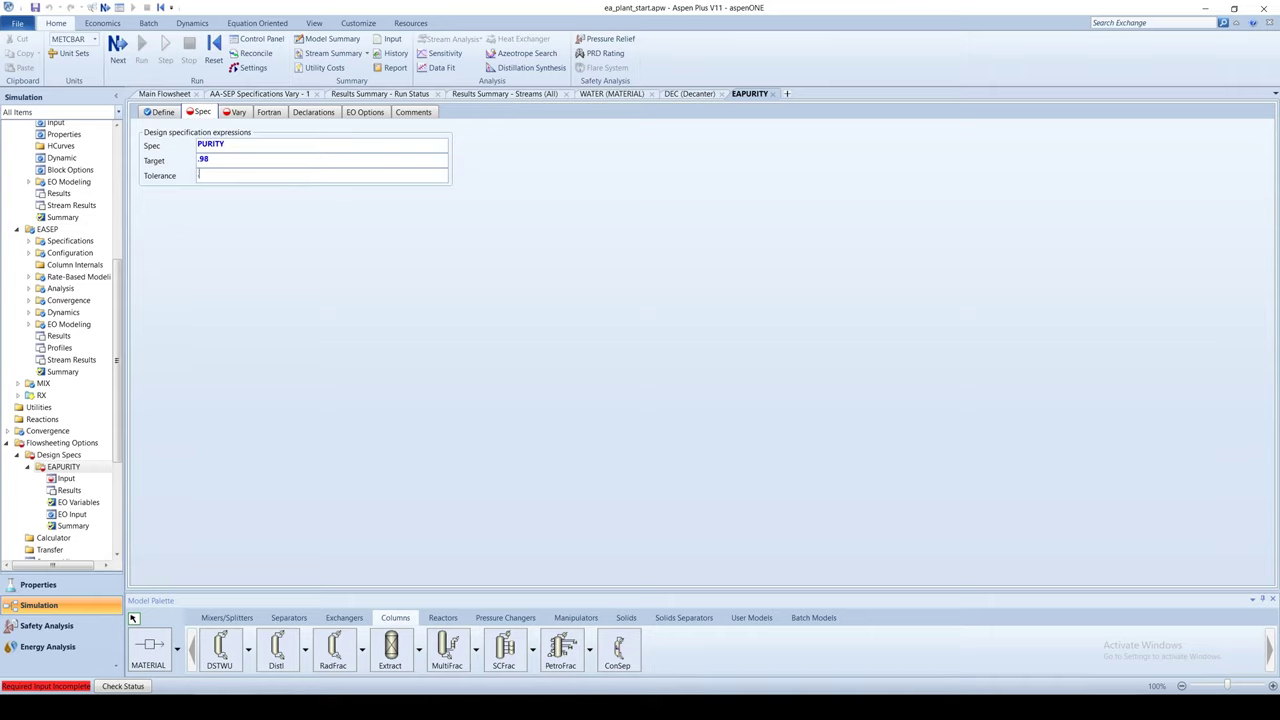
type(".0001")
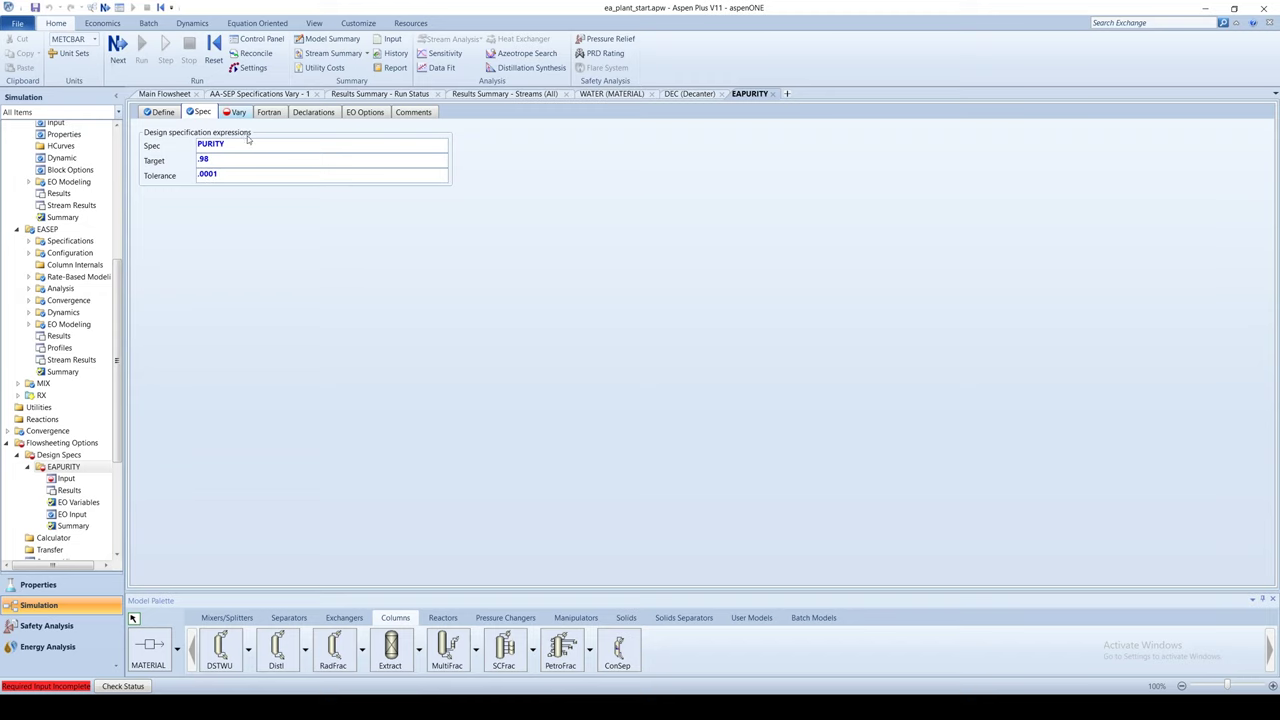
Step: Set the design spec's manipulated variable type to Mass-Flow with units of kg/min
left_click(236, 112)
left_click(271, 151)
left_click_drag(270, 200, 270, 248)
left_click(240, 251)
left_click(271, 181)
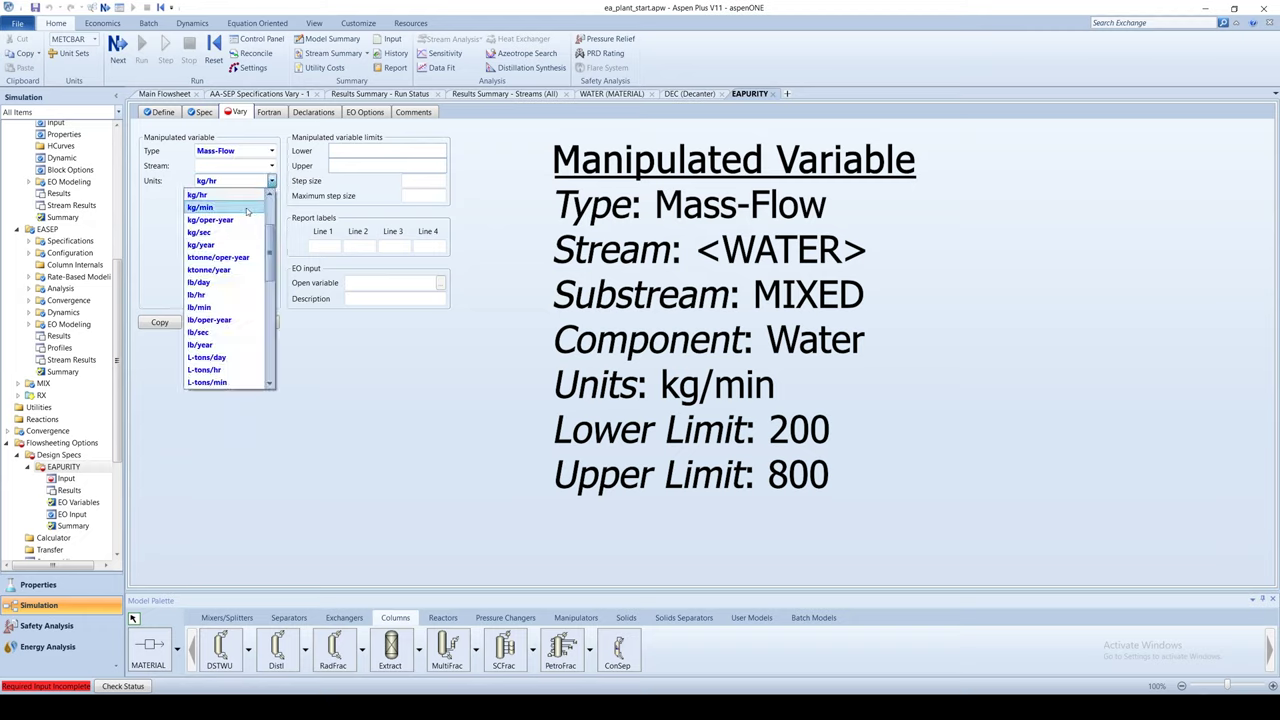
left_click(215, 211)
Step: Limit the manipulated variable to a lower bound of 200 and an upper bound of 800
left_click(335, 150)
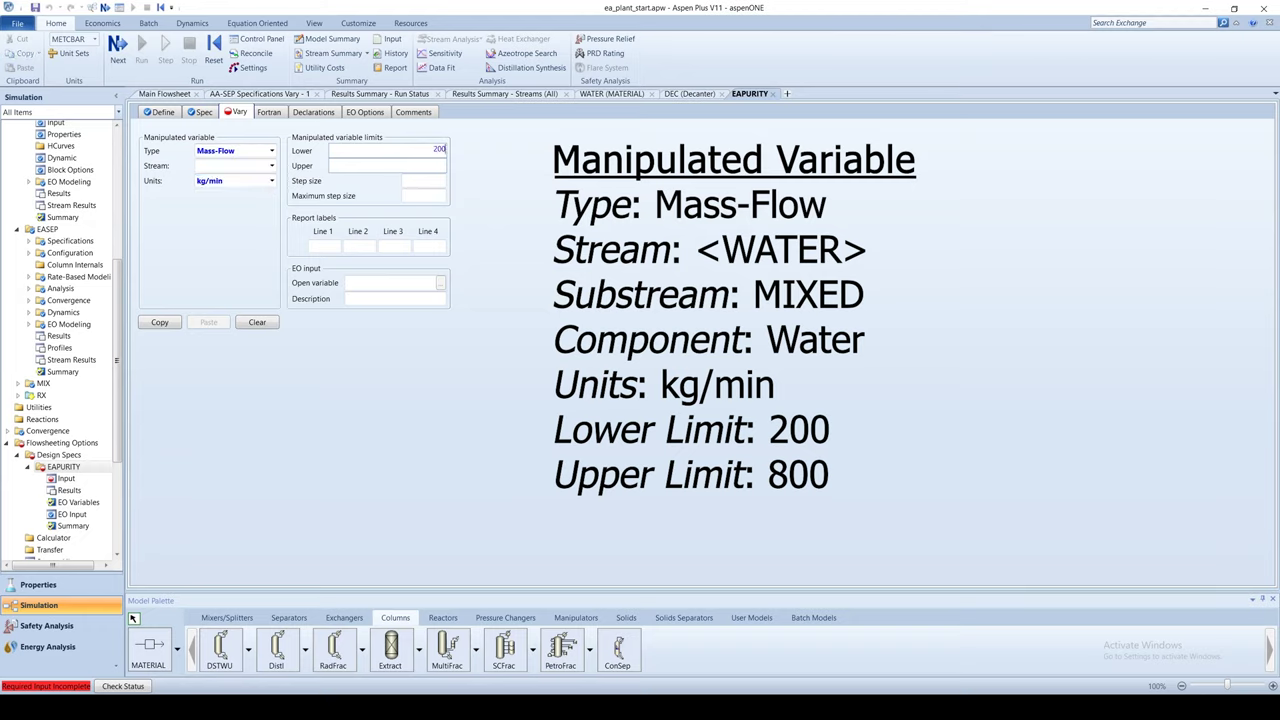
left_click(346, 166)
key("Return")
Step: Assign the WATER stream and its WATER component to the manipulated mass flow
left_click(271, 166)
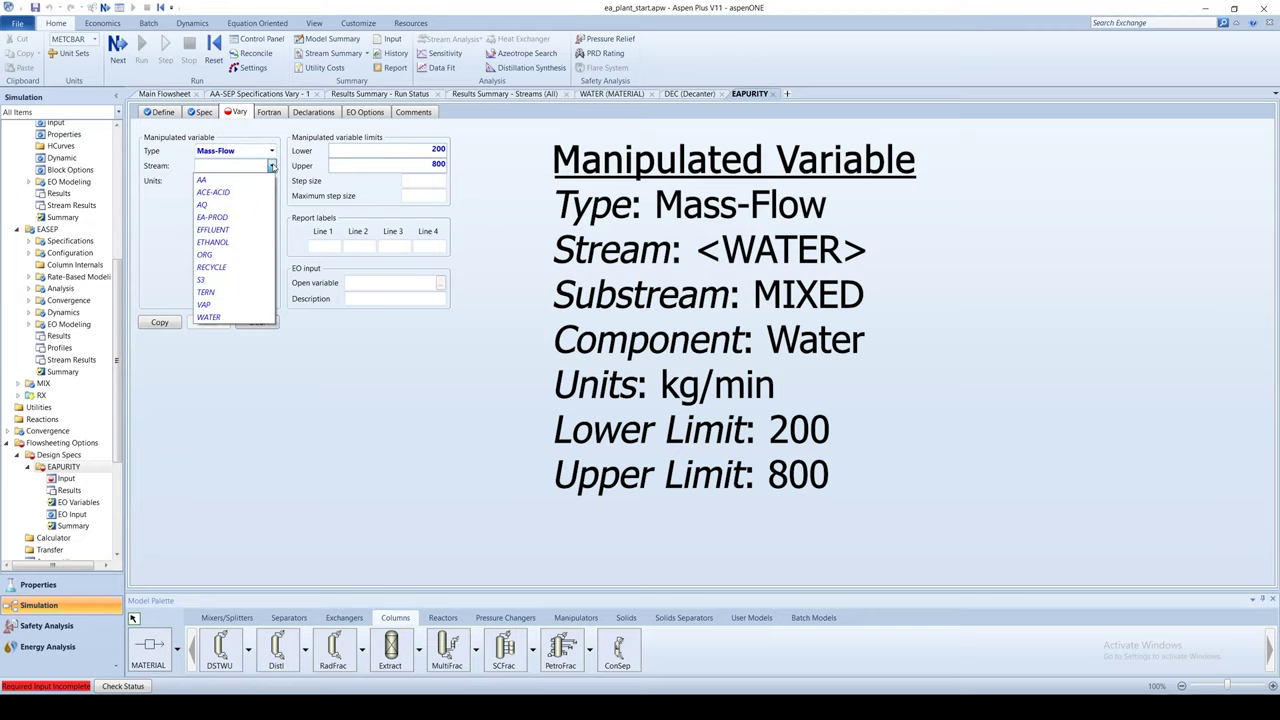
left_click(208, 317)
left_click(271, 196)
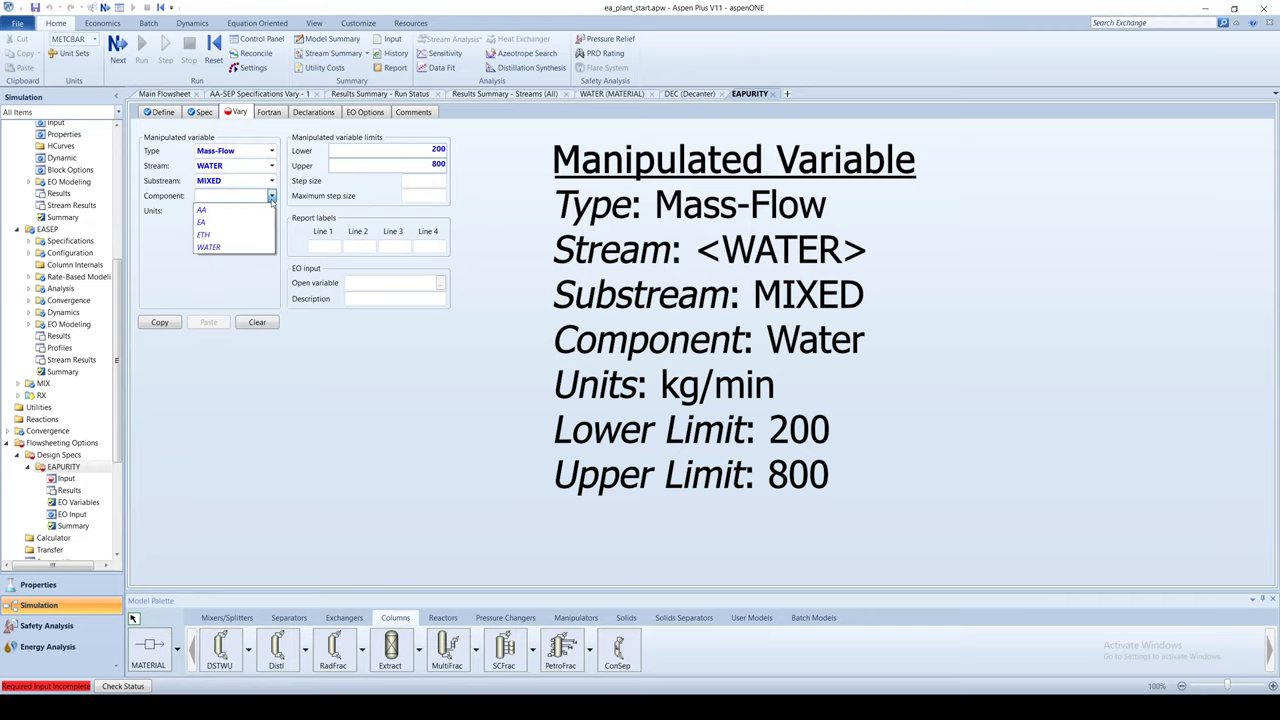
left_click(208, 247)
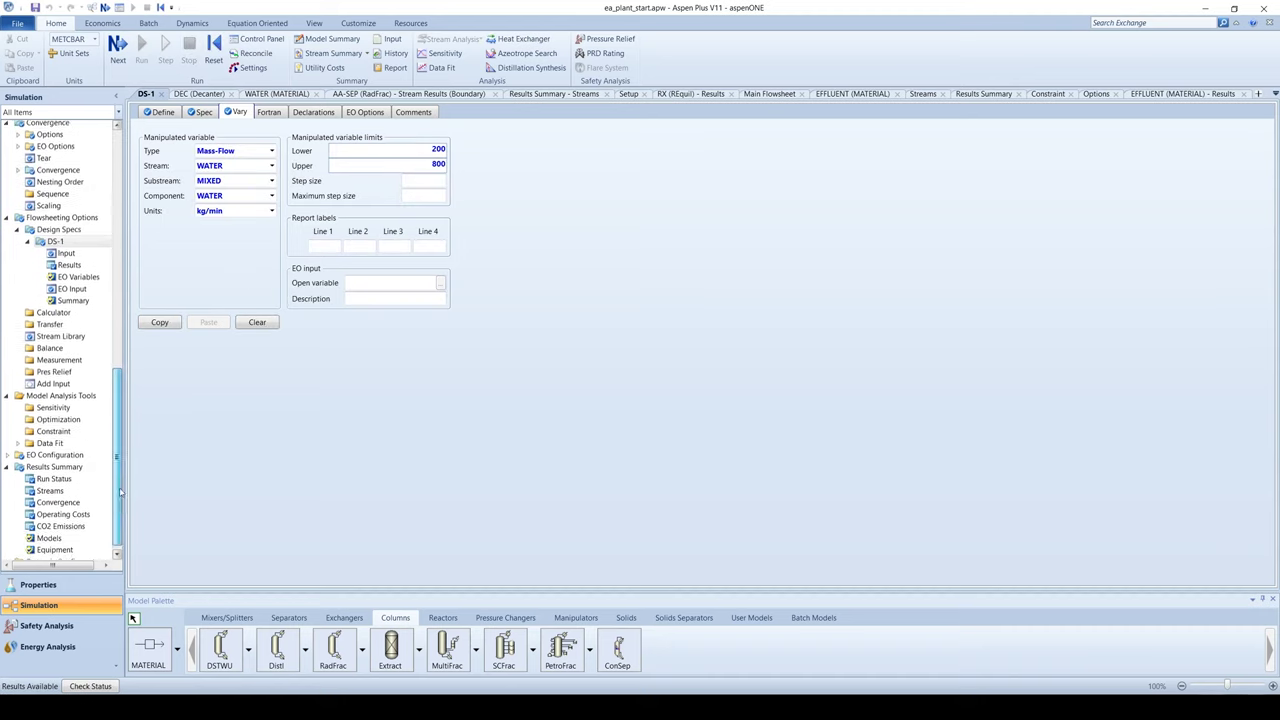
Step: Open the stream results summary and examine the mass flows and mass fractions of all streams
left_click_drag(119, 491, 119, 497)
left_click(50, 482)
left_click_drag(1266, 197, 1278, 337)
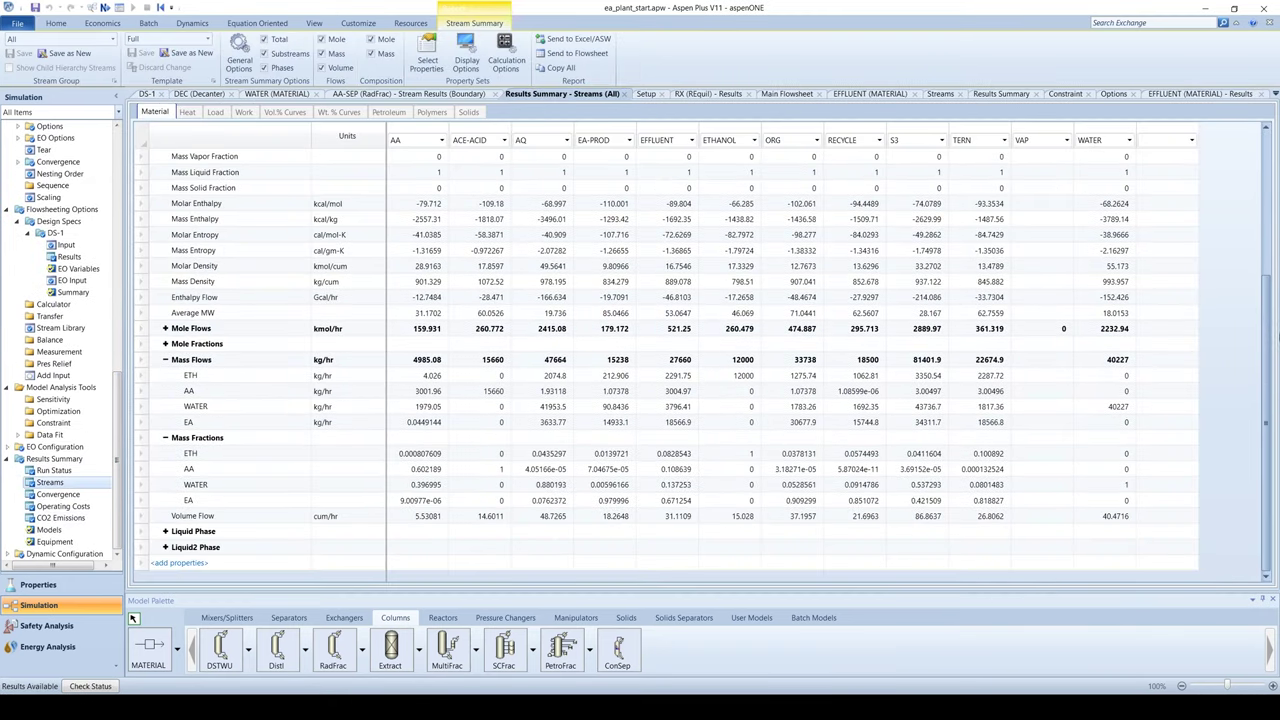